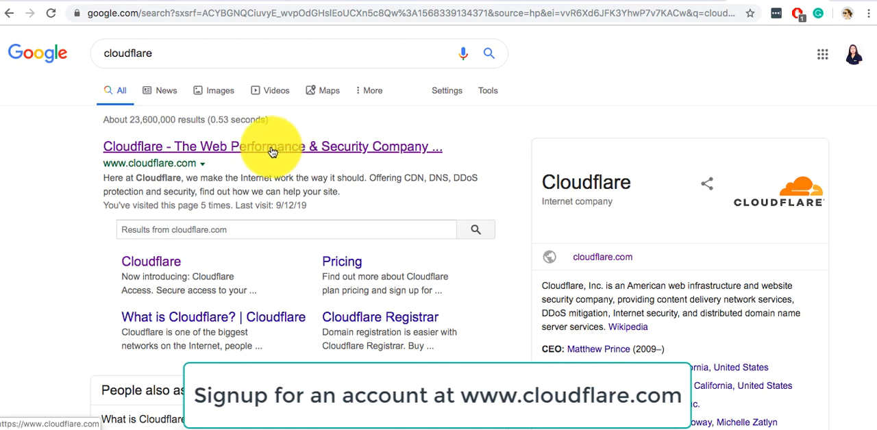
# Open Cloudflare's sign-up page from the search results and fill in the account e-mail and password.
pyautogui.click(272, 150)
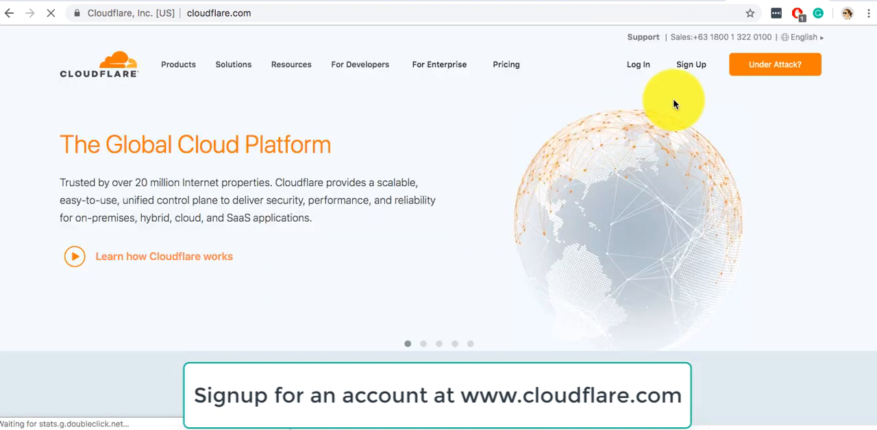
pyautogui.click(690, 77)
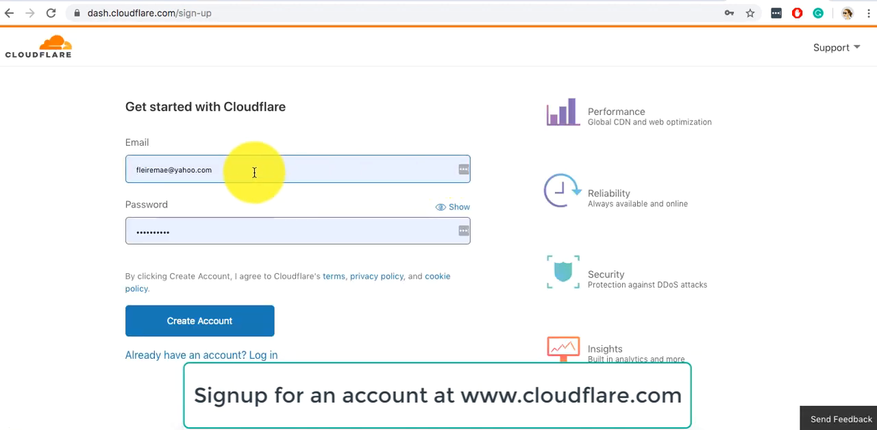
pyautogui.click(240, 172)
pyautogui.click(118, 183)
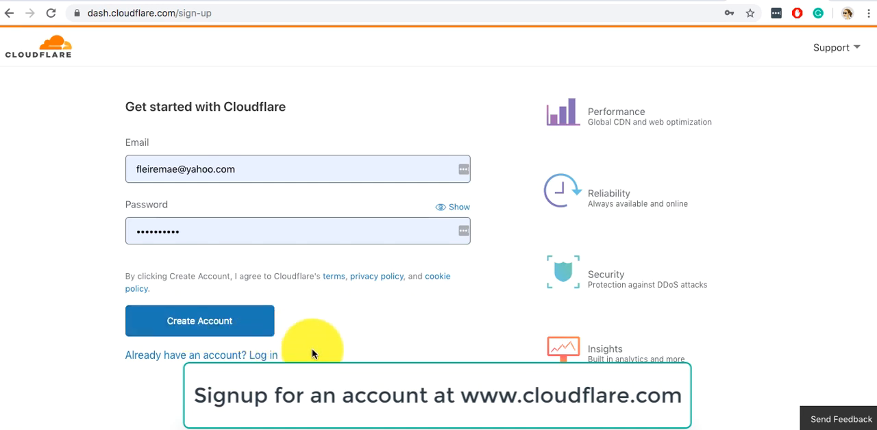
# Switch to the login form for an existing account, enable Remember me, and log in to Cloudflare.
pyautogui.click(266, 355)
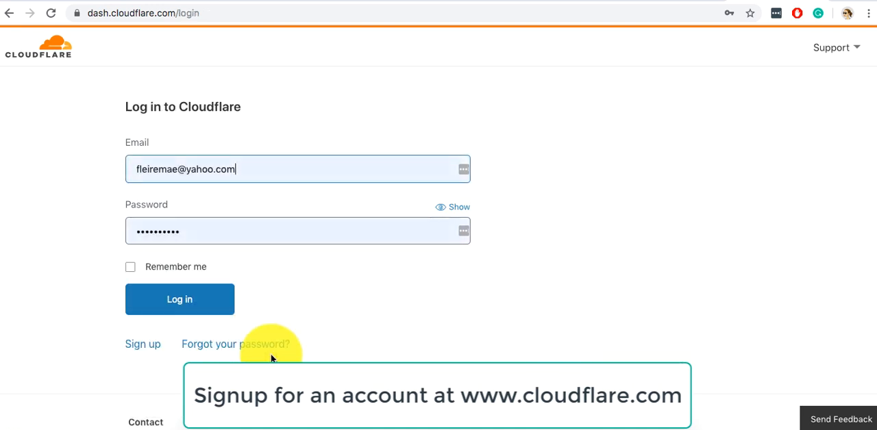
pyautogui.click(183, 268)
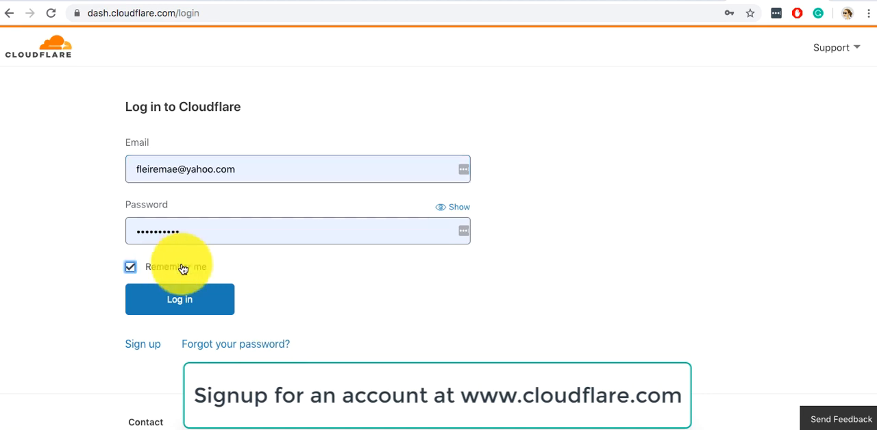
pyautogui.click(195, 298)
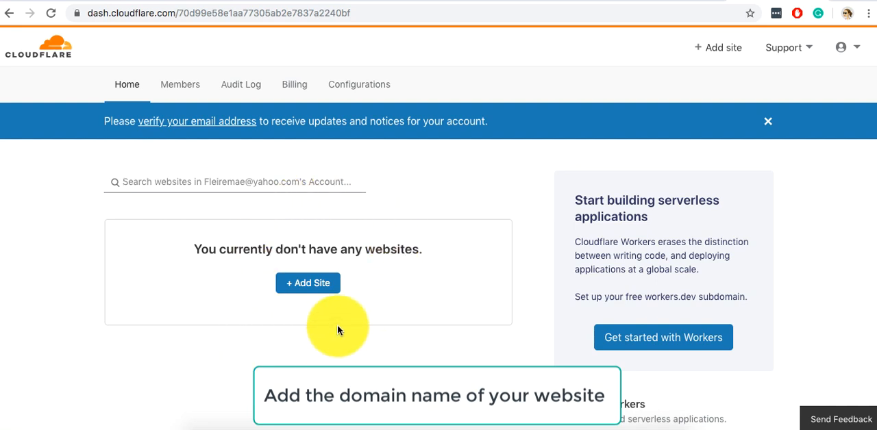
# Add the site dabbycastro.com to the Cloudflare account.
pyautogui.click(307, 284)
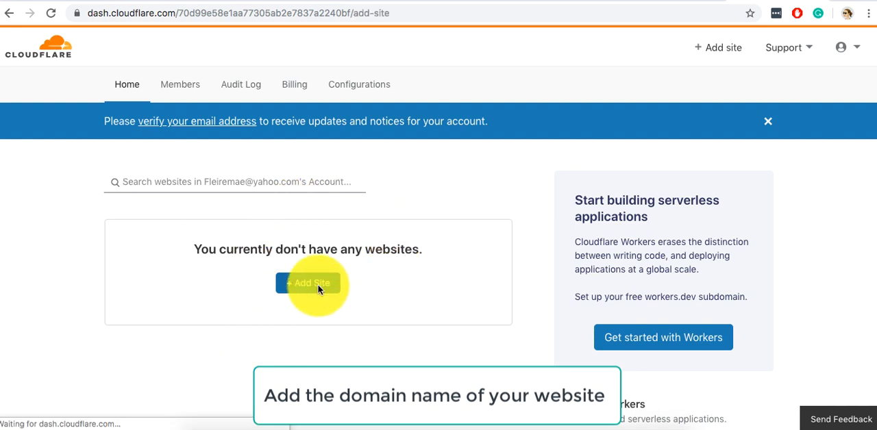
pyautogui.click(274, 219)
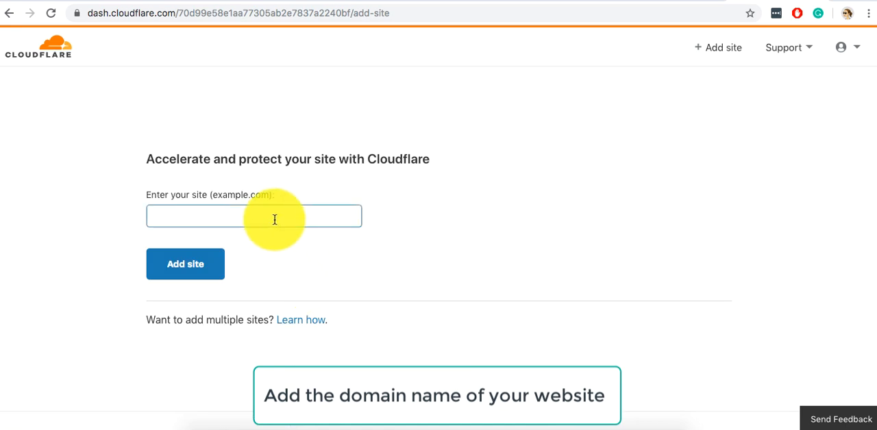
pyautogui.write('dab')
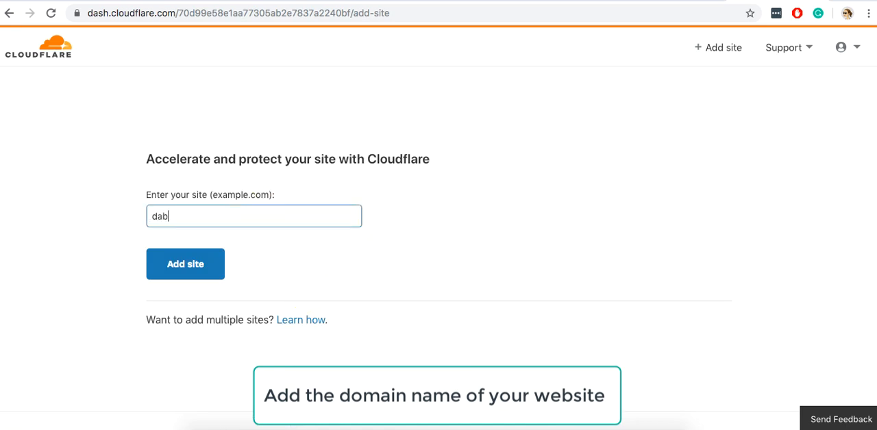
pyautogui.write('bycastro.com')
pyautogui.click(293, 217)
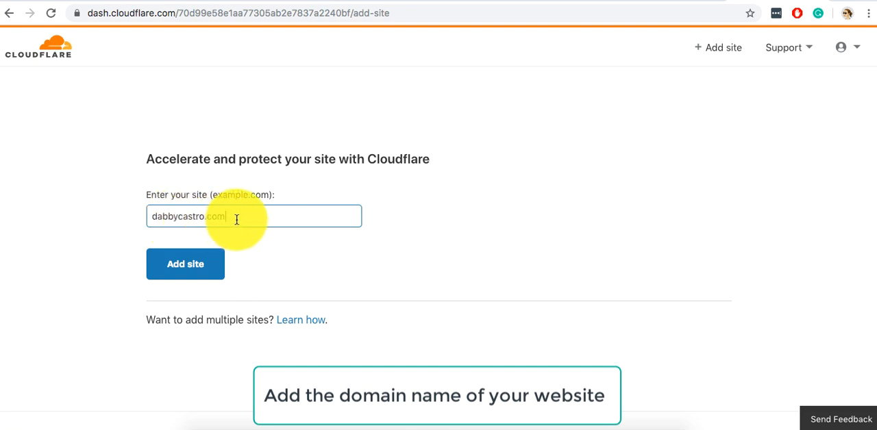
pyautogui.click(199, 263)
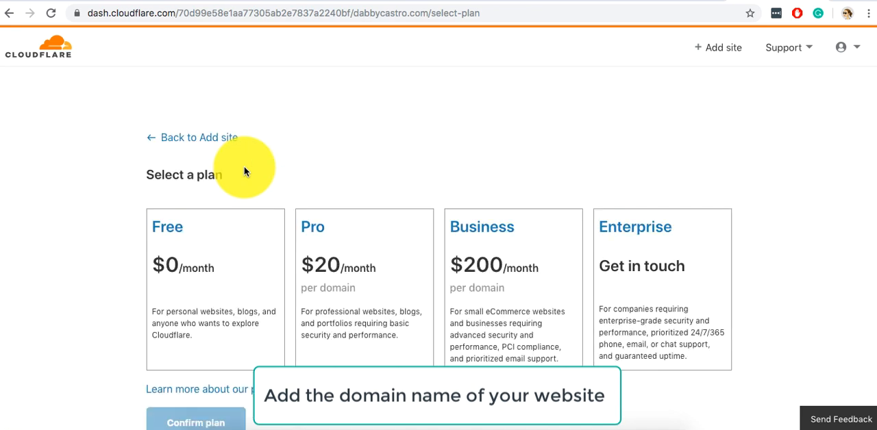
# Select the Free $0/month plan for the site and confirm it.
pyautogui.scroll(-2, 245, 170)
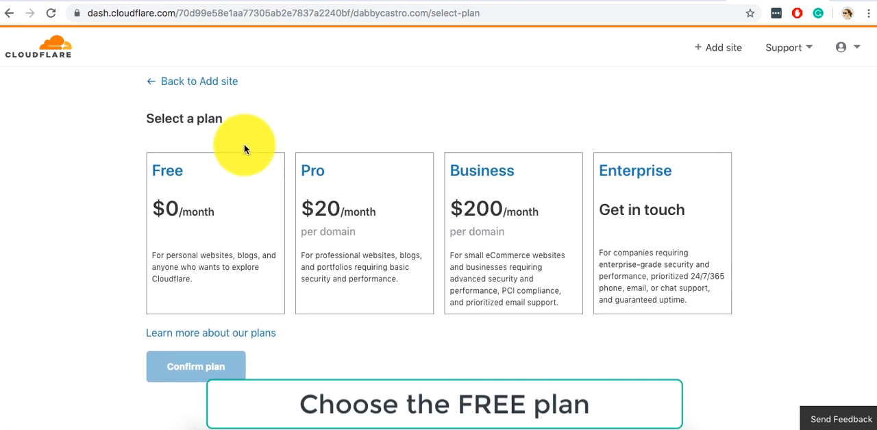
pyautogui.click(211, 215)
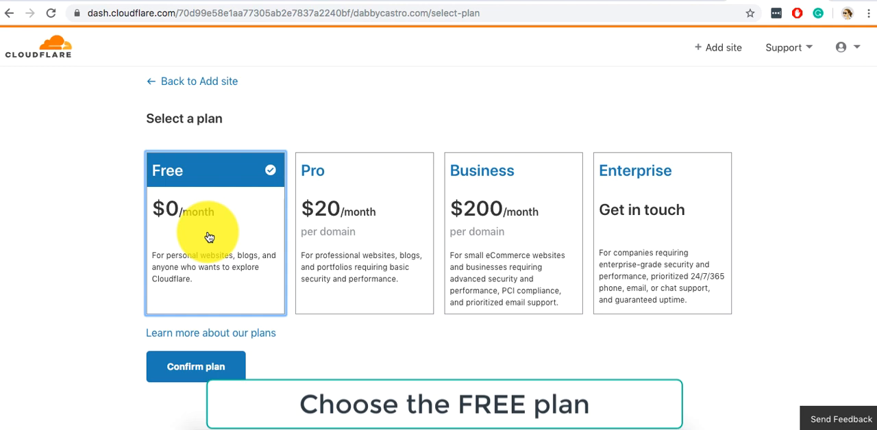
pyautogui.click(206, 368)
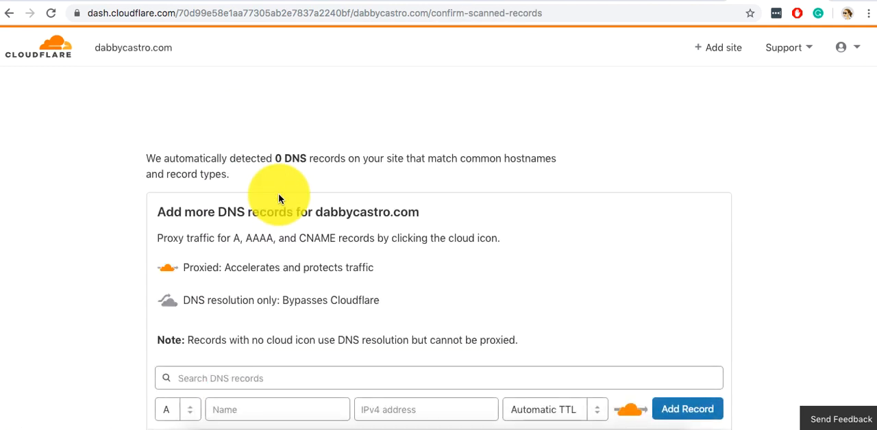
# Review the scanned DNS records without adding any and continue to the nameserver instructions.
pyautogui.scroll(-1, 278, 199)
pyautogui.scroll(-1, 278, 199)
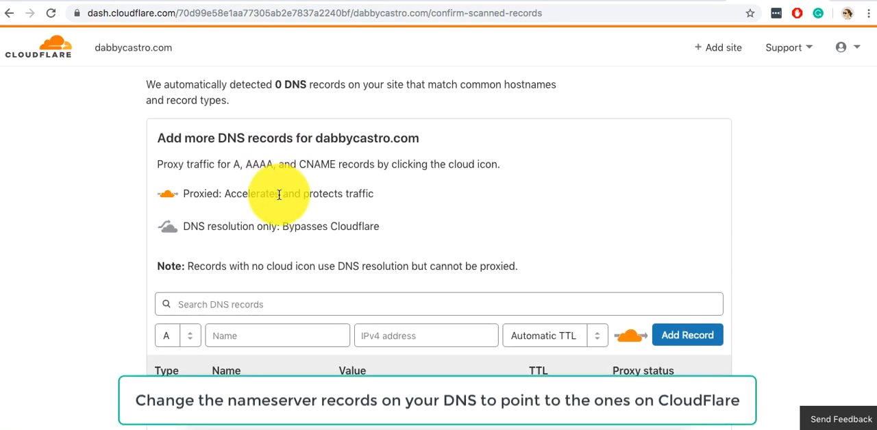
pyautogui.scroll(-1, 279, 195)
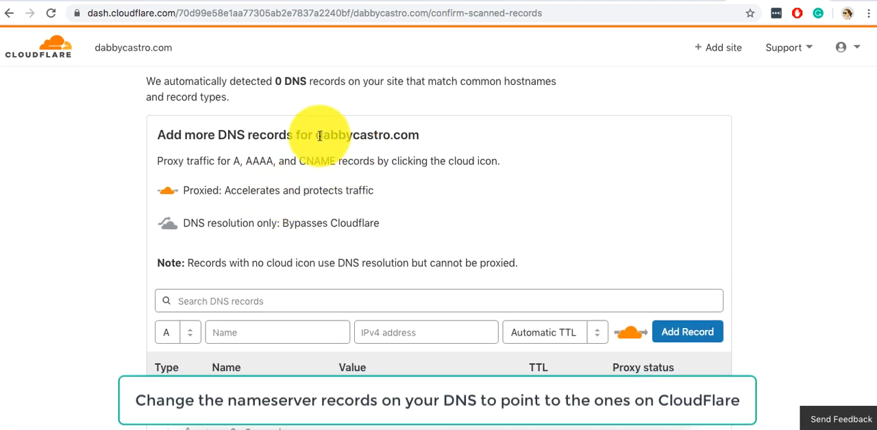
pyautogui.scroll(-3, 355, 134)
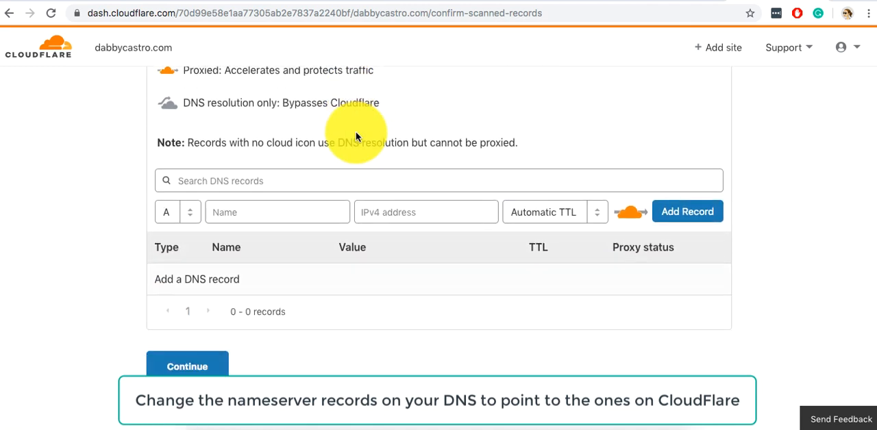
pyautogui.scroll(1, 356, 132)
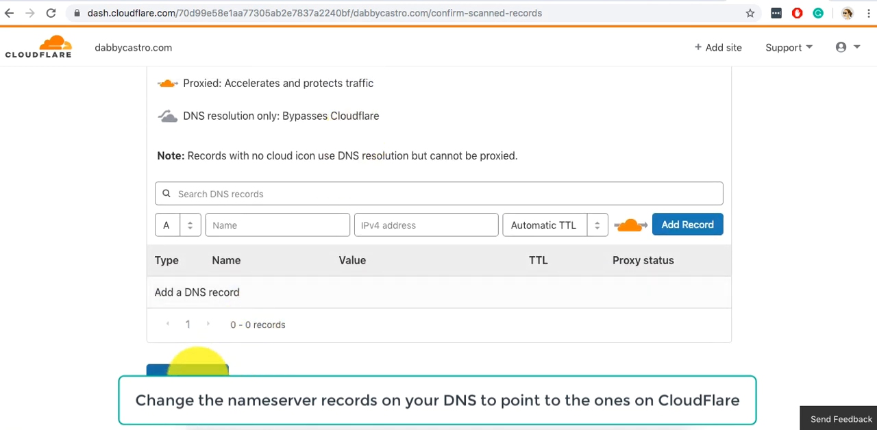
pyautogui.click(198, 370)
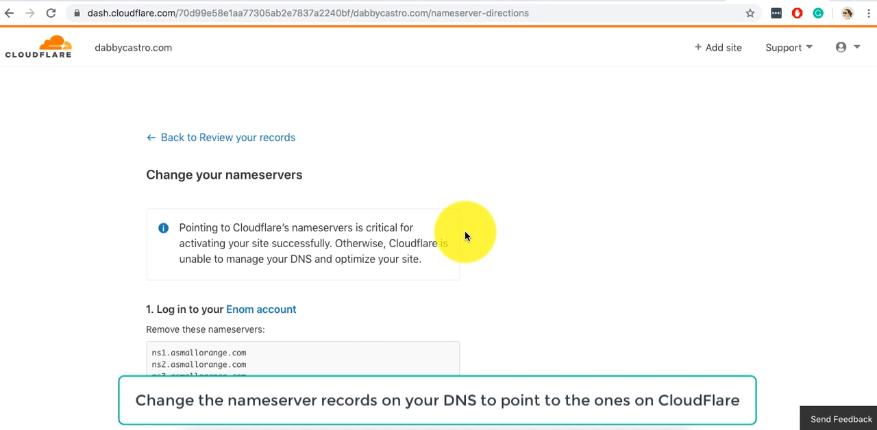
# Examine which registrar nameservers must be removed and which Cloudflare nameservers must replace them.
pyautogui.scroll(-3, 465, 233)
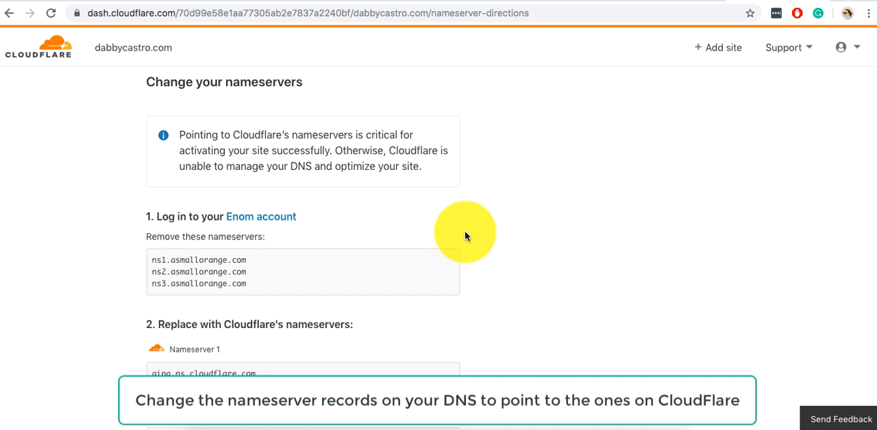
pyautogui.scroll(-3, 465, 236)
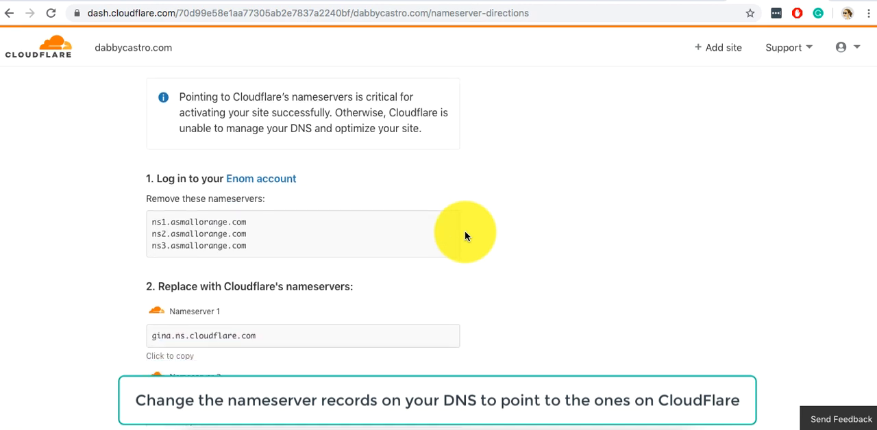
pyautogui.scroll(-1, 465, 236)
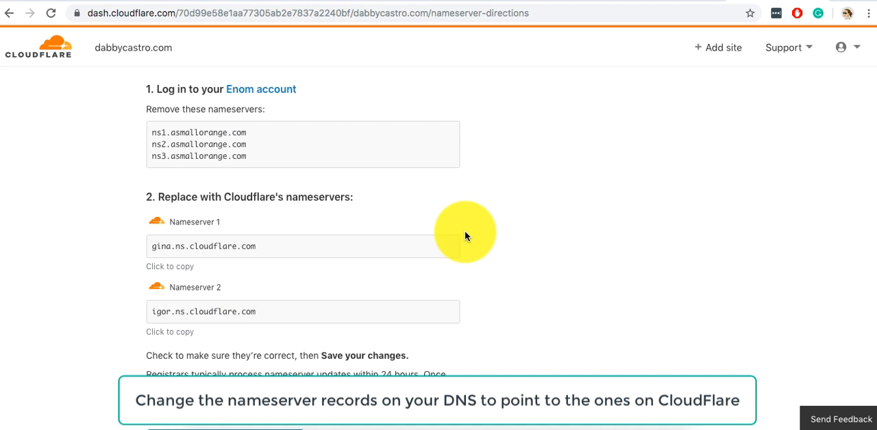
pyautogui.scroll(-1, 465, 236)
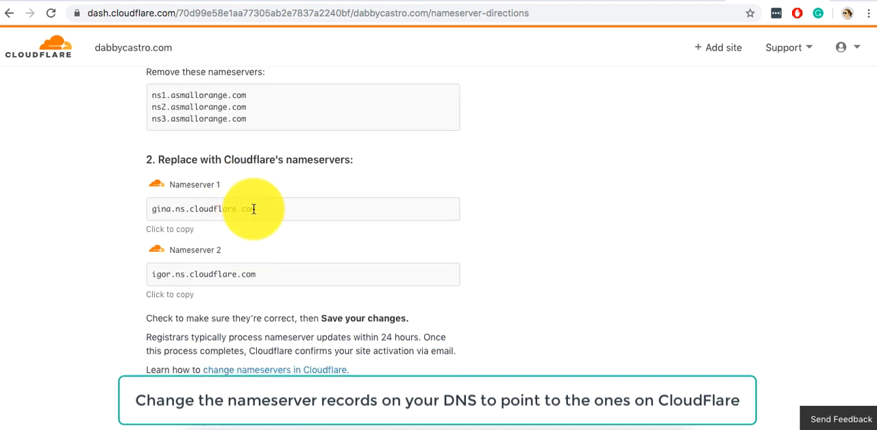
pyautogui.scroll(1, 260, 211)
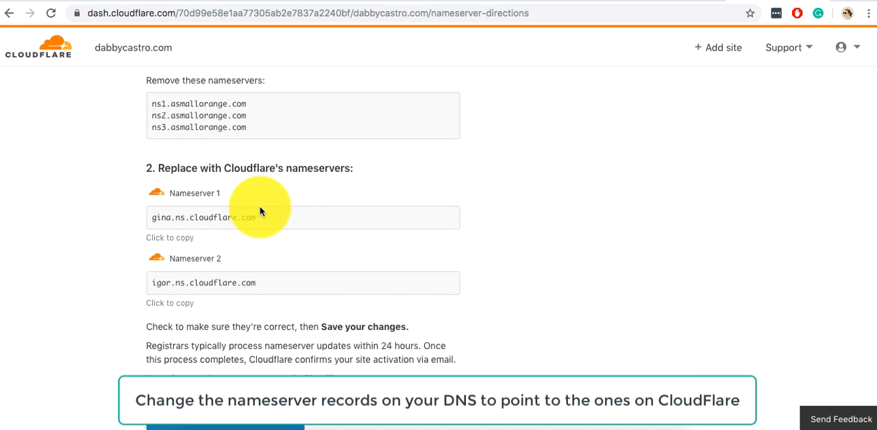
pyautogui.scroll(-1, 260, 211)
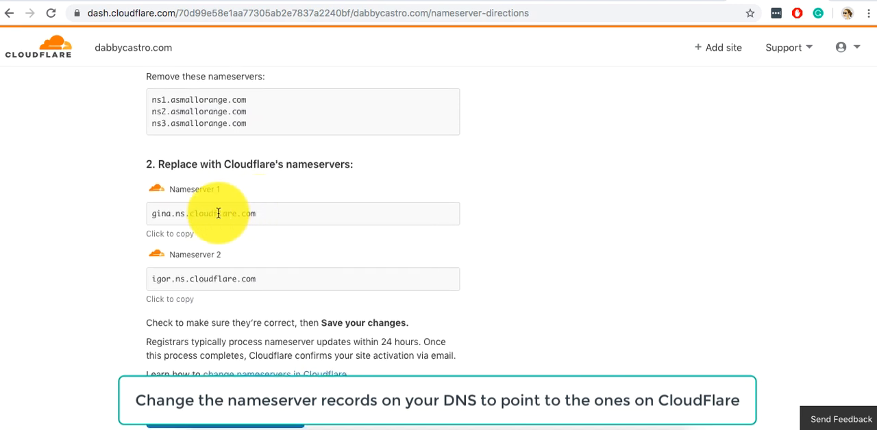
pyautogui.scroll(-1, 219, 214)
pyautogui.scroll(3, 219, 217)
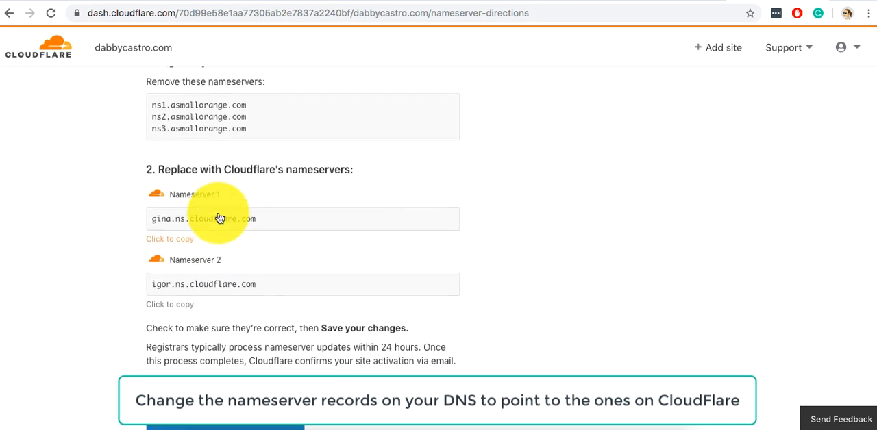
pyautogui.scroll(2, 218, 214)
pyautogui.scroll(3, 219, 214)
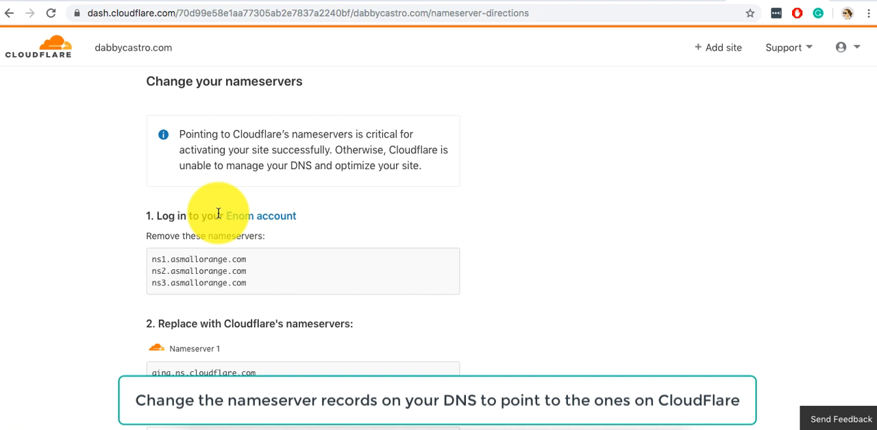
# Open the linked Enom account site in a new browser tab and go to its account login page.
pyautogui.rightClick(260, 216)
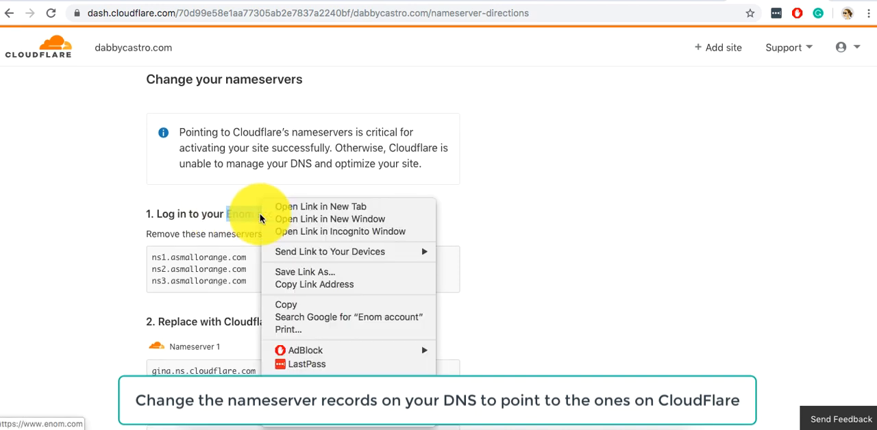
pyautogui.click(457, 145)
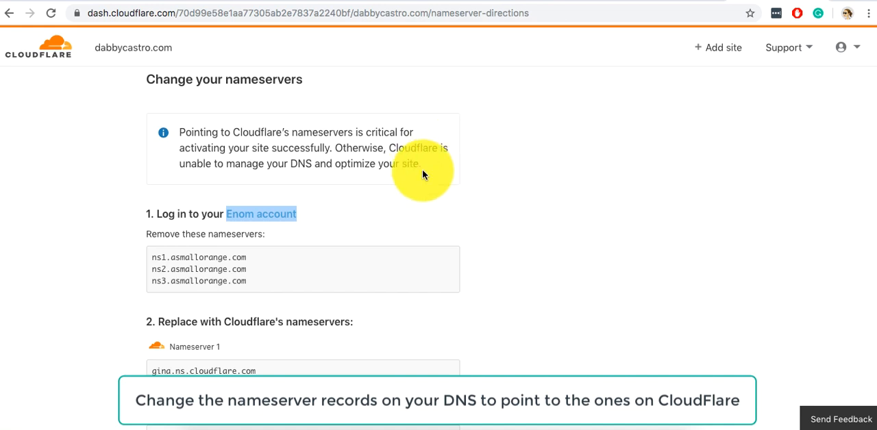
pyautogui.rightClick(261, 220)
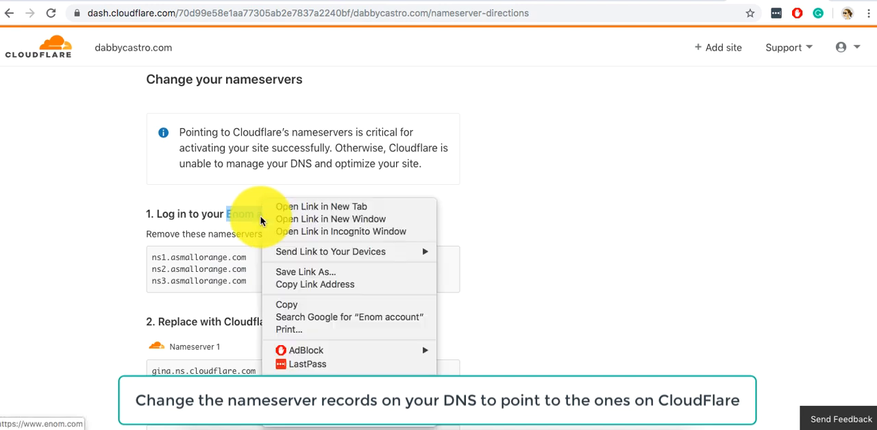
pyautogui.click(301, 206)
pyautogui.click(779, 2)
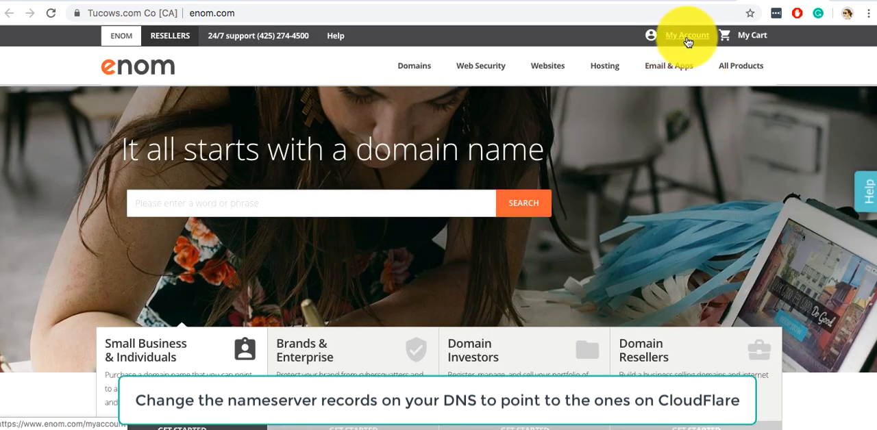
pyautogui.click(685, 43)
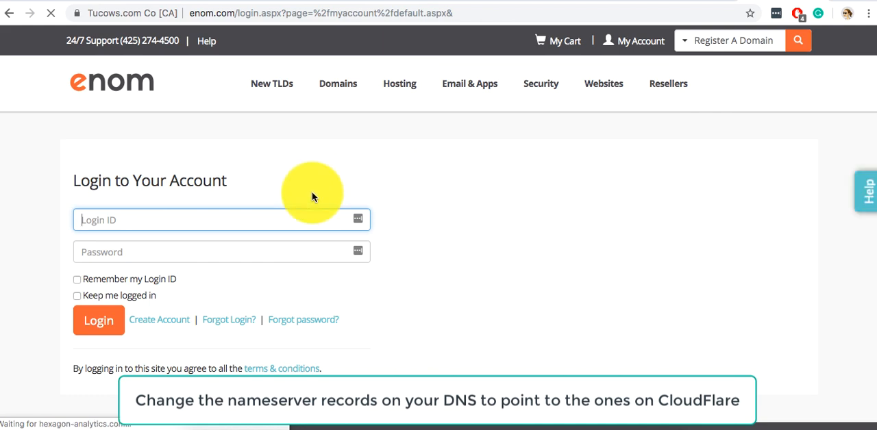
# Try to log in to the Enom account with the login ID and password, enabling Remember my Login ID and Keep me logged in.
pyautogui.click(229, 217)
pyautogui.click(189, 250)
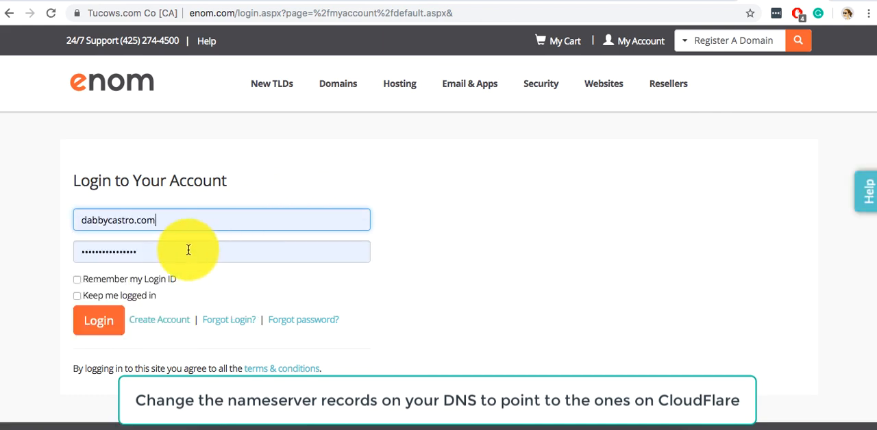
pyautogui.click(116, 281)
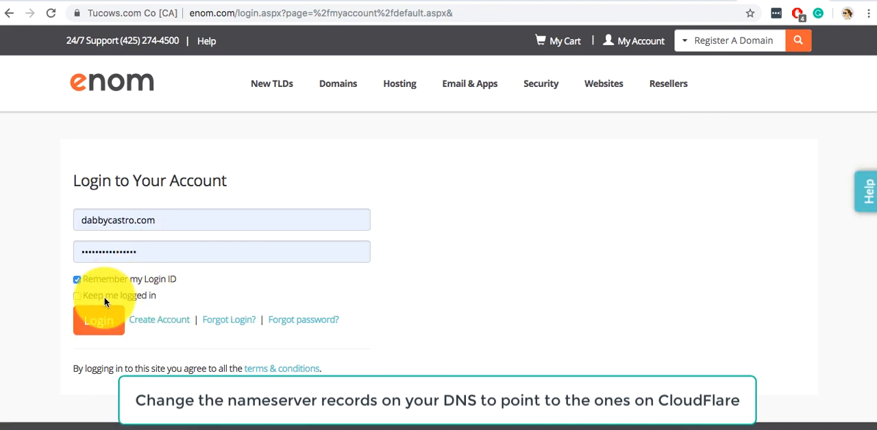
pyautogui.click(104, 300)
pyautogui.click(102, 321)
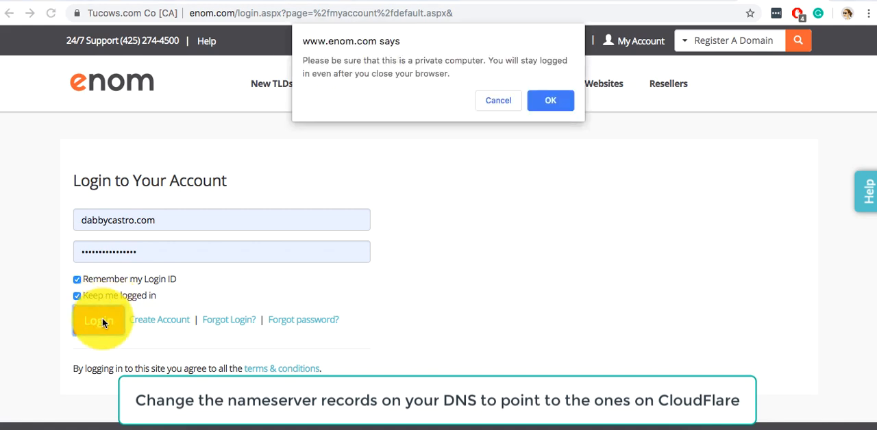
pyautogui.click(546, 104)
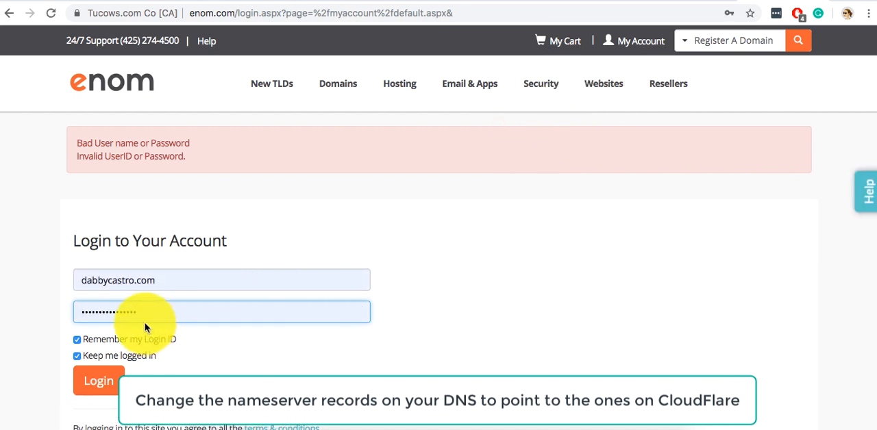
pyautogui.click(473, 0)
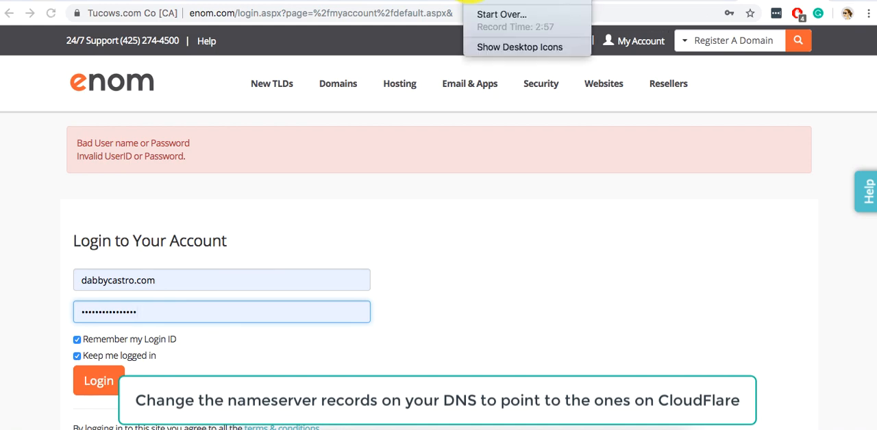
pyautogui.click(488, 14)
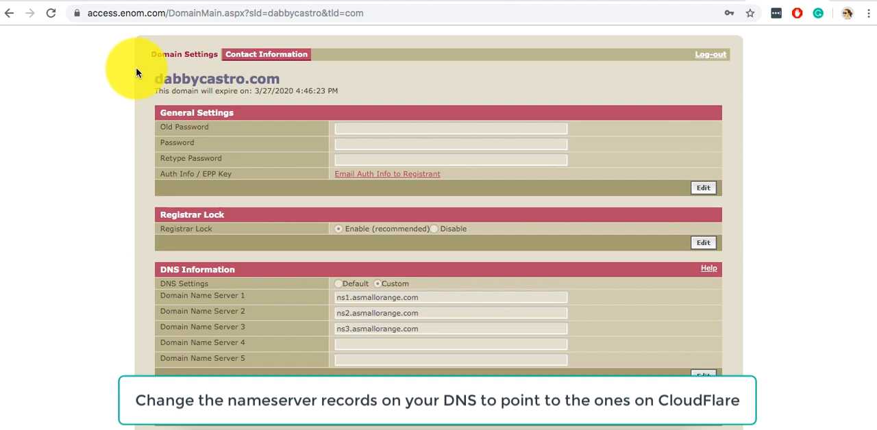
# Open the DNS Information section of the dabbycastro.com domain settings for editing.
pyautogui.scroll(-3, 137, 71)
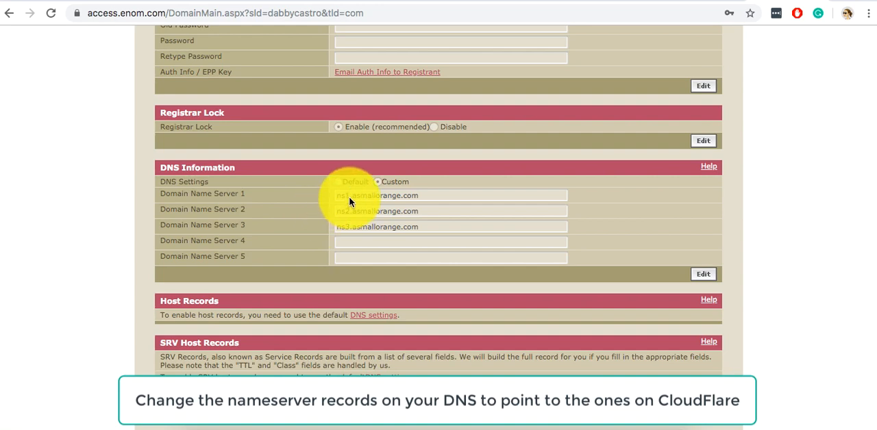
pyautogui.scroll(-1, 349, 197)
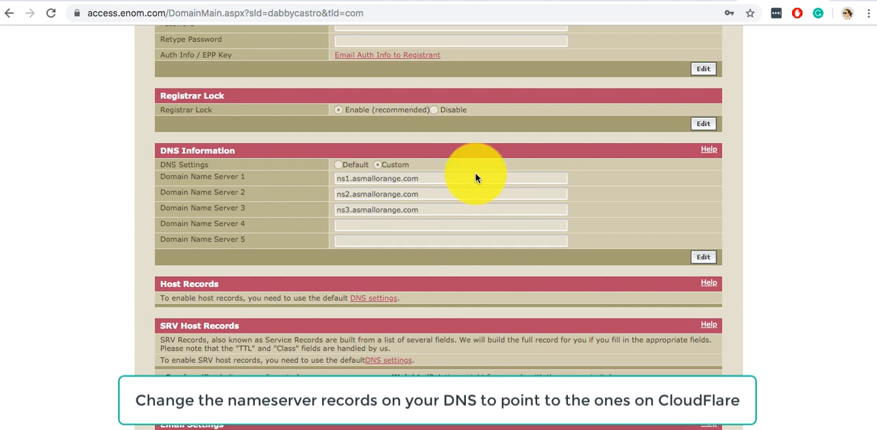
pyautogui.click(703, 256)
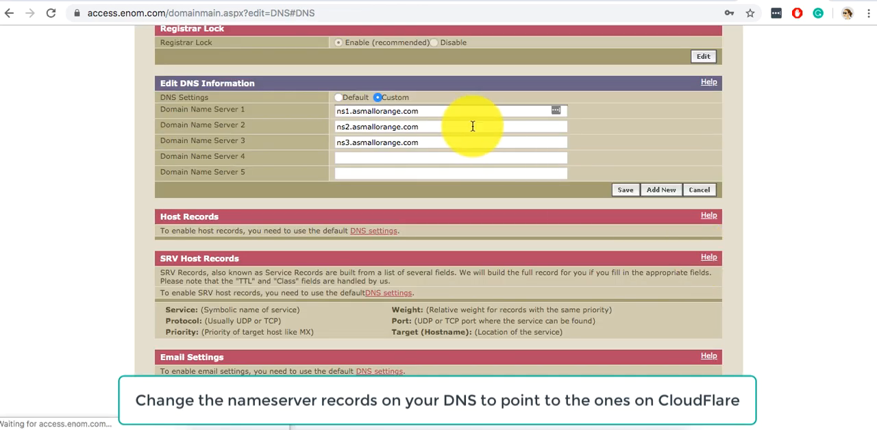
pyautogui.scroll(2, 411, 139)
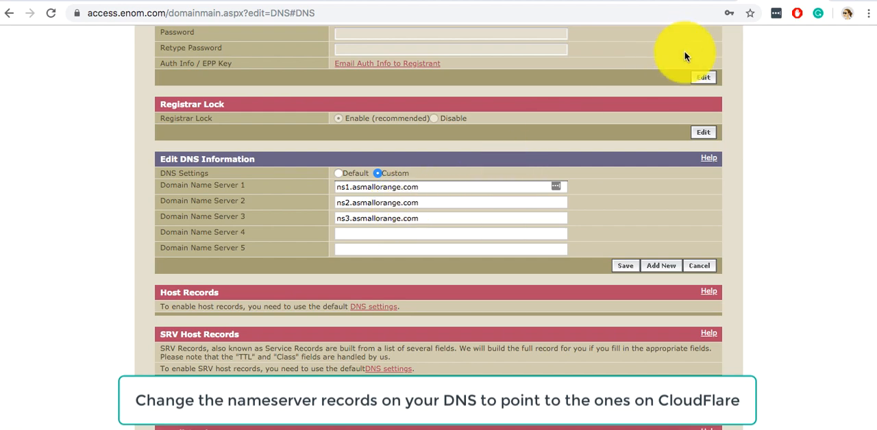
# Check Cloudflare's list of nameservers to remove and clear Domain Name Servers 1 to 3 in the Enom DNS settings.
pyautogui.click(685, 4)
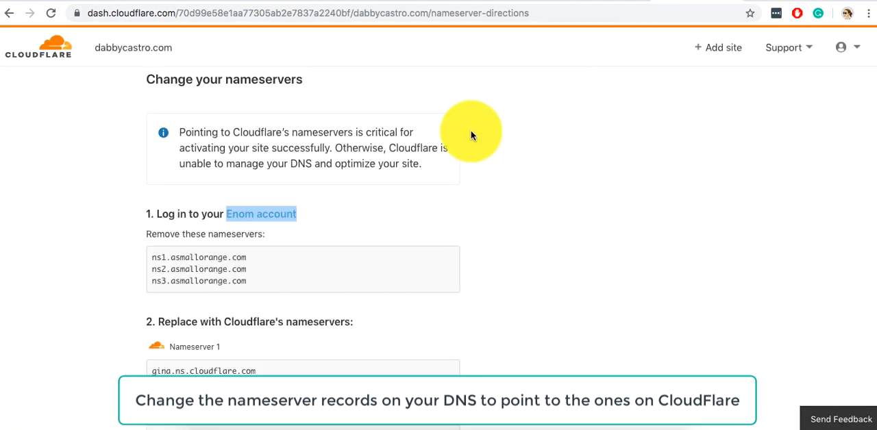
pyautogui.scroll(-3, 450, 201)
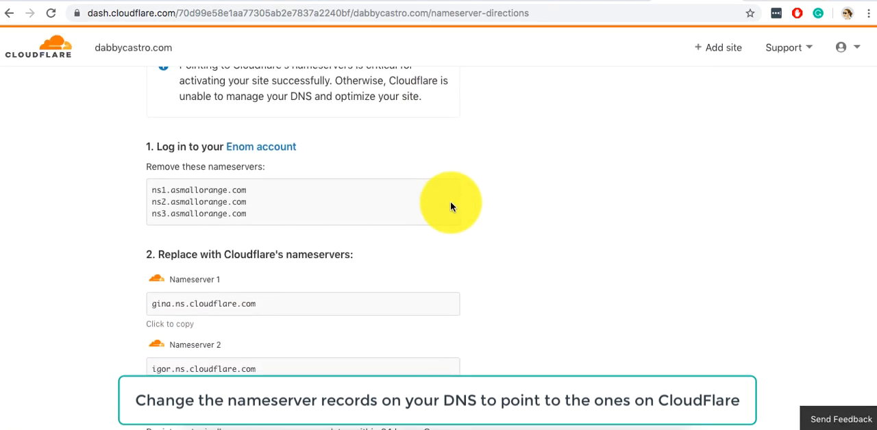
pyautogui.scroll(-1, 278, 200)
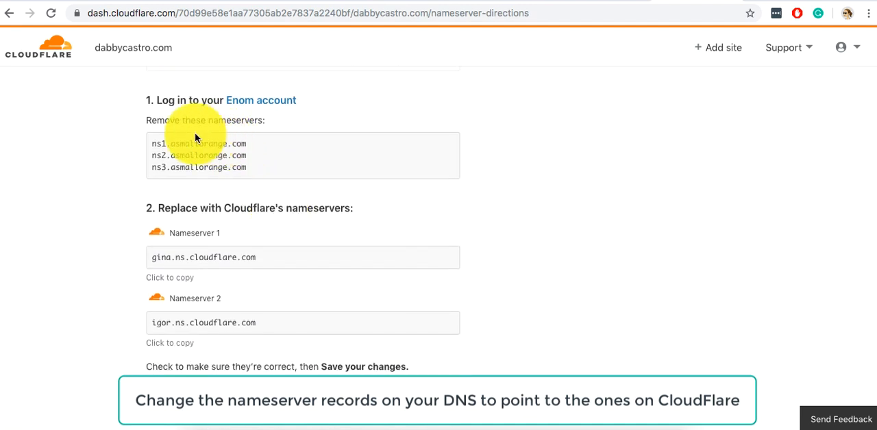
pyautogui.moveTo(151, 123); pyautogui.dragTo(243, 124)
pyautogui.click(243, 124)
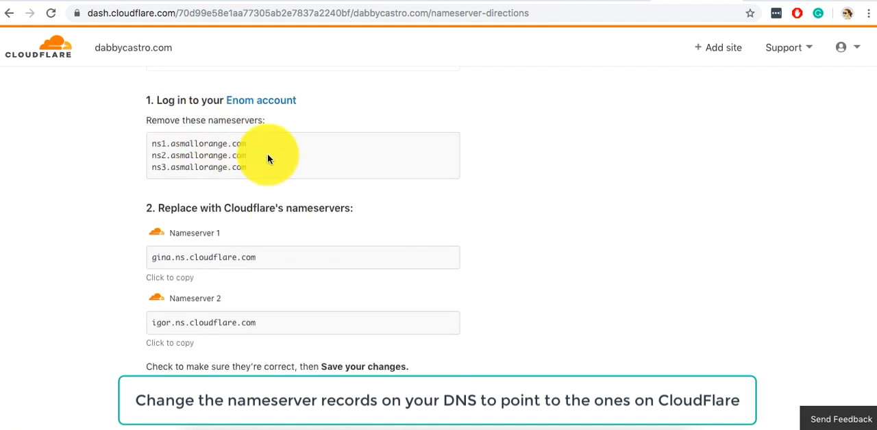
pyautogui.click(751, 1)
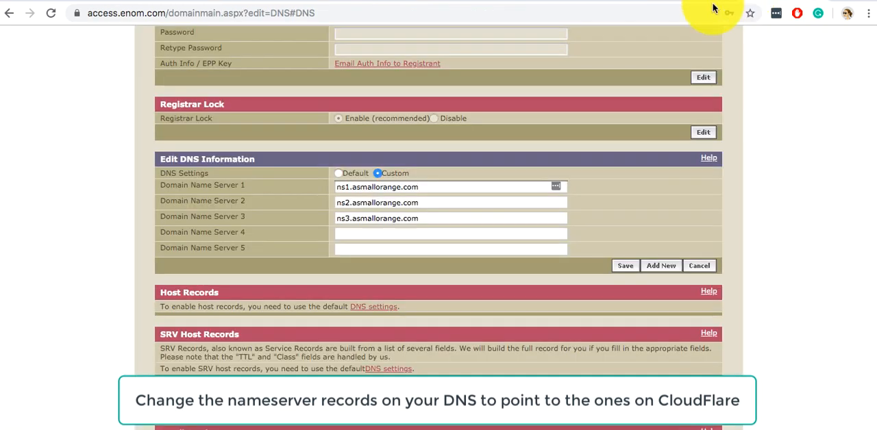
pyautogui.click(391, 183)
pyautogui.press('super+a')
pyautogui.press('BackSpace')
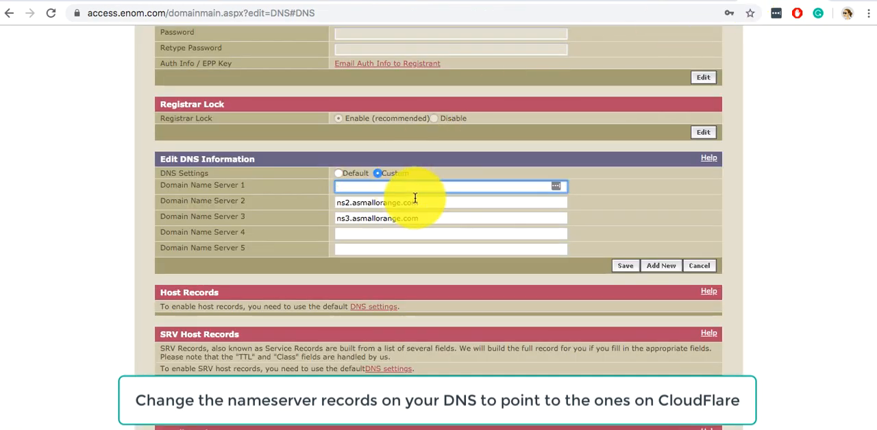
pyautogui.click(414, 203)
pyautogui.press('super+a')
pyautogui.press('BackSpace')
pyautogui.click(427, 218)
pyautogui.press('super+a')
pyautogui.press('BackSpace')
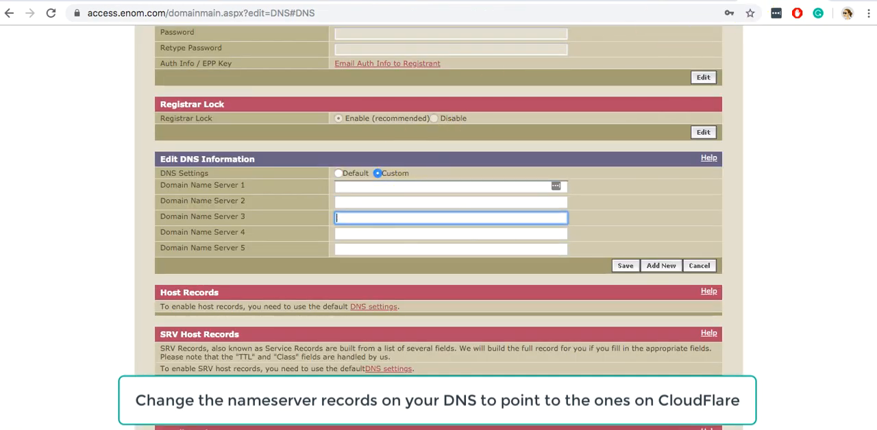
# Copy gina.ns.cloudflare.com from Cloudflare's instructions into Domain Name Server 1 at Enom.
pyautogui.click(675, 2)
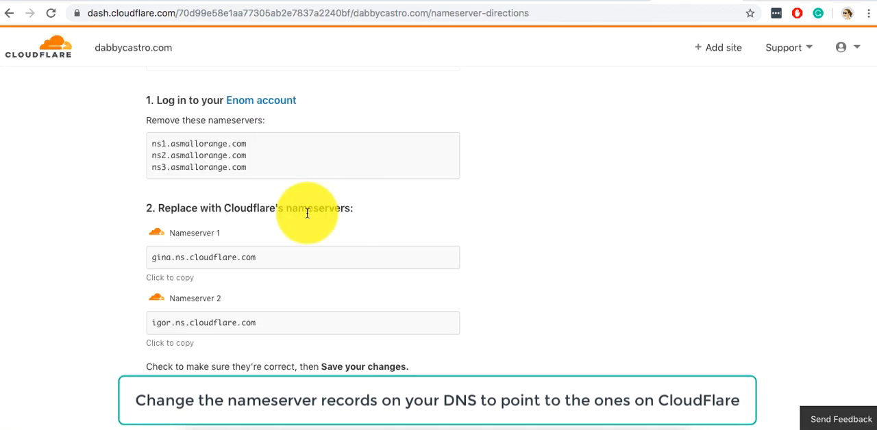
pyautogui.scroll(-3, 311, 212)
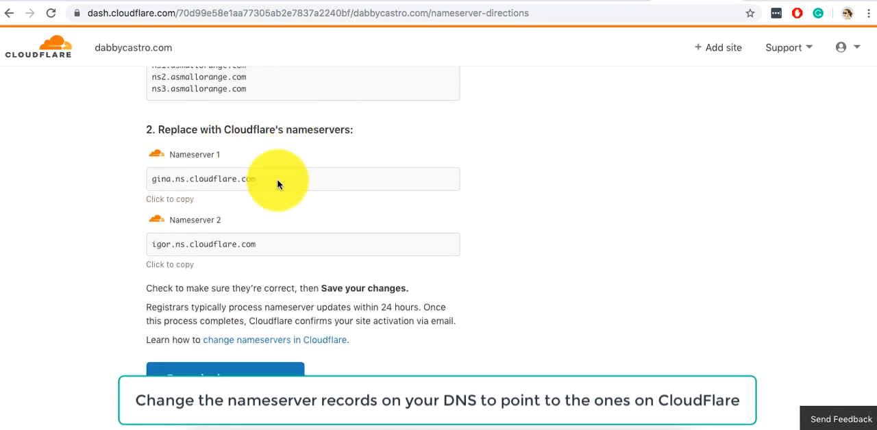
pyautogui.moveTo(277, 179); pyautogui.dragTo(154, 178)
pyautogui.hotkey('ctrl', 'c')
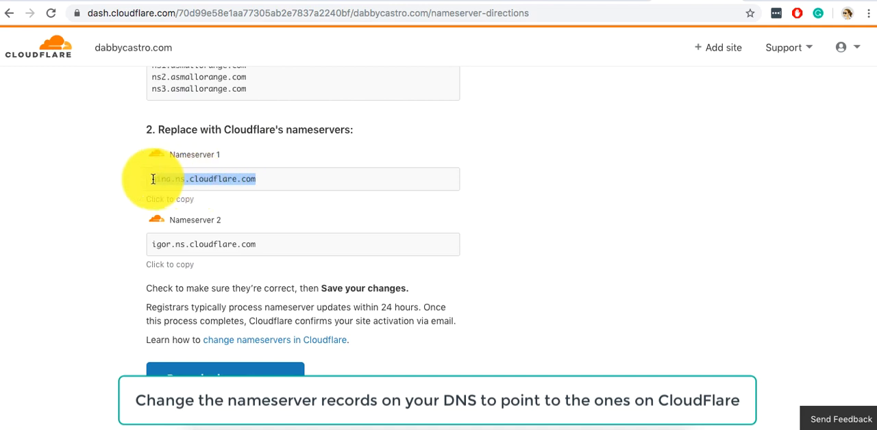
pyautogui.click(724, 2)
pyautogui.click(377, 190)
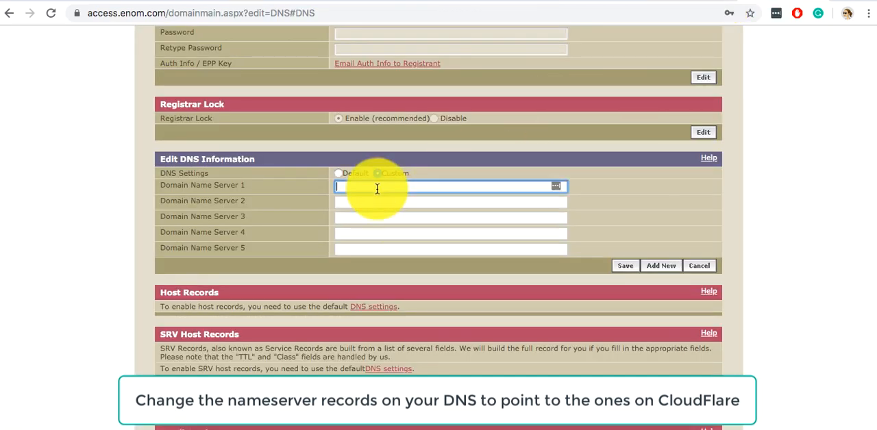
pyautogui.hotkey('ctrl', 'v')
# Copy igor.ns.cloudflare.com from Cloudflare's instructions into Domain Name Server 2 at Enom.
pyautogui.click(724, 2)
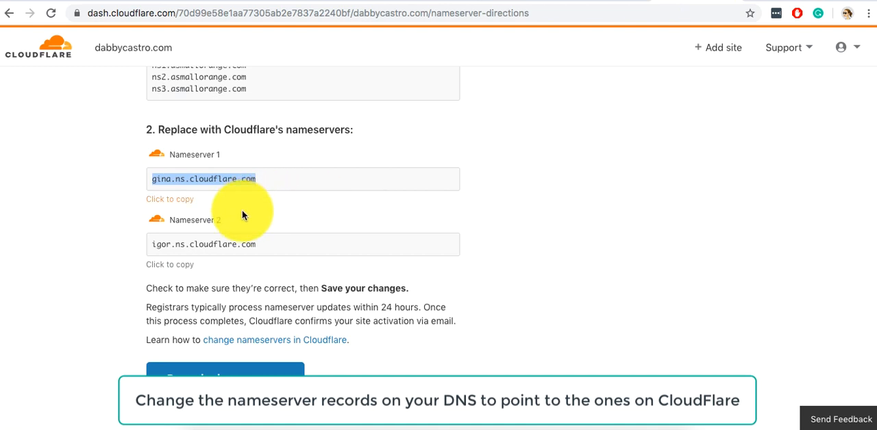
pyautogui.moveTo(257, 244); pyautogui.dragTo(150, 245)
pyautogui.hotkey('ctrl', 'c')
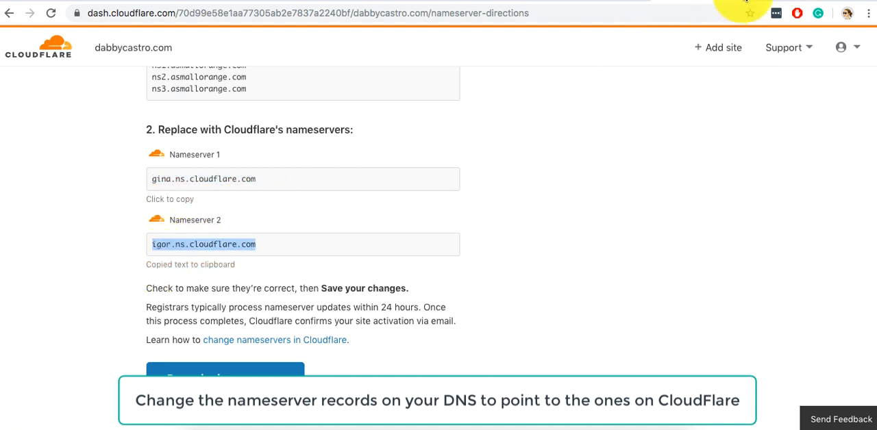
pyautogui.click(746, 2)
pyautogui.click(337, 202)
pyautogui.hotkey('ctrl', 'v')
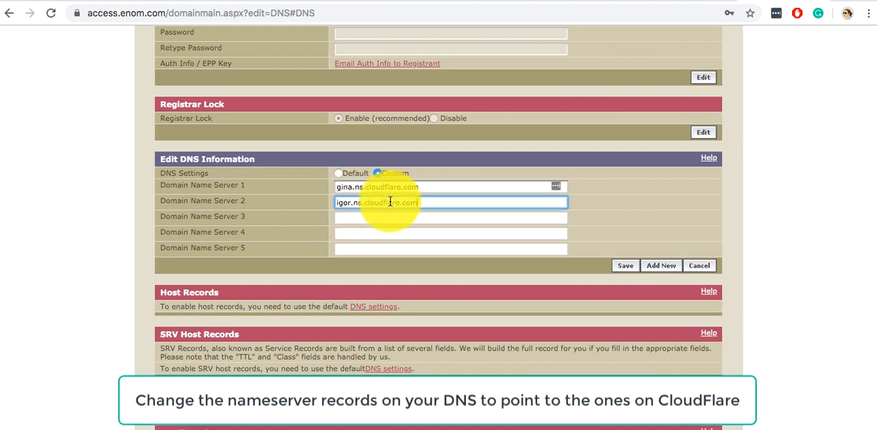
# Compare both Enom nameserver entries with Cloudflare's instructions, save the DNS changes and review the saved domain settings.
pyautogui.click(454, 188)
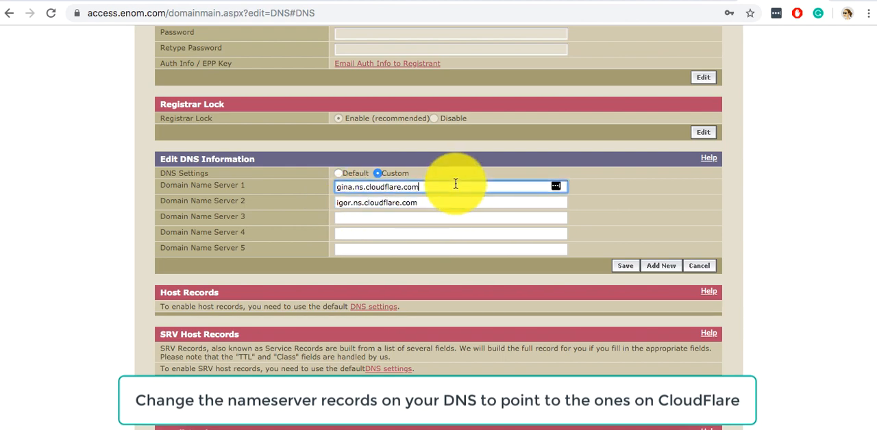
pyautogui.click(698, 2)
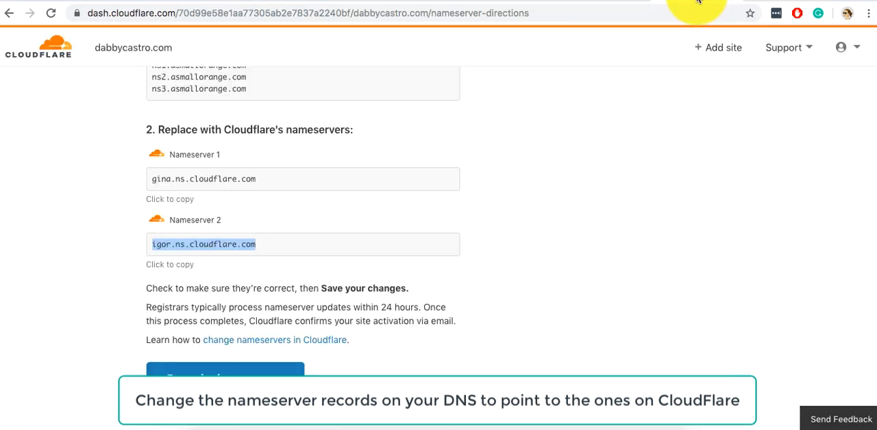
pyautogui.click(391, 264)
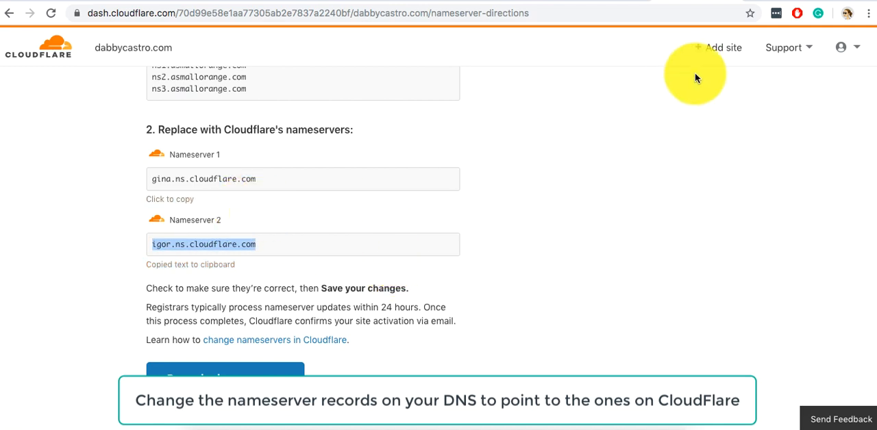
pyautogui.click(761, 4)
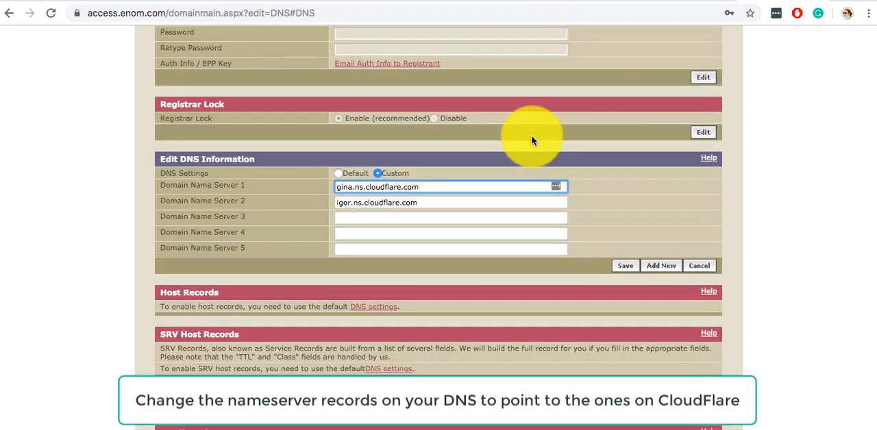
pyautogui.click(454, 199)
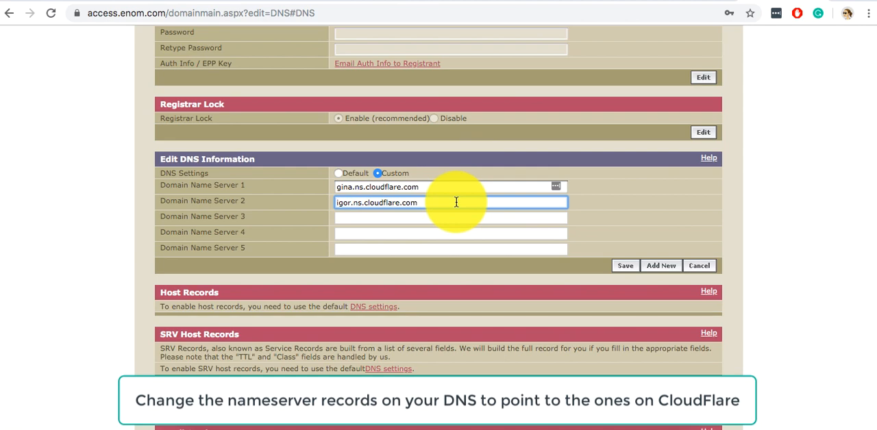
pyautogui.click(619, 267)
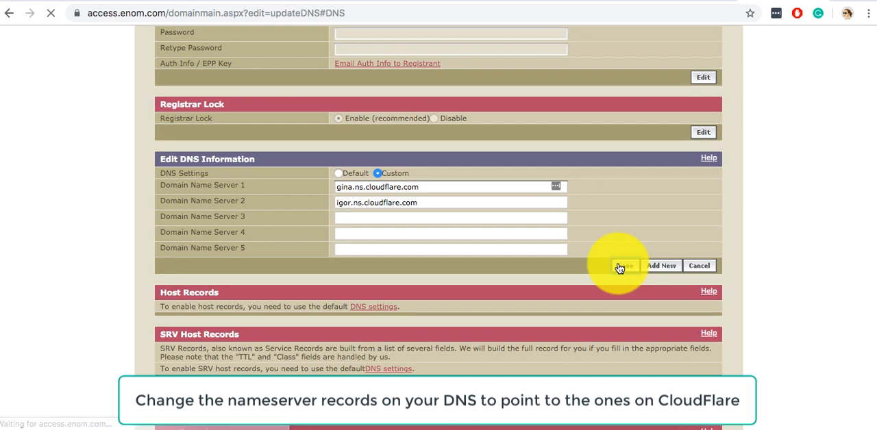
pyautogui.scroll(2, 529, 197)
pyautogui.scroll(2, 530, 196)
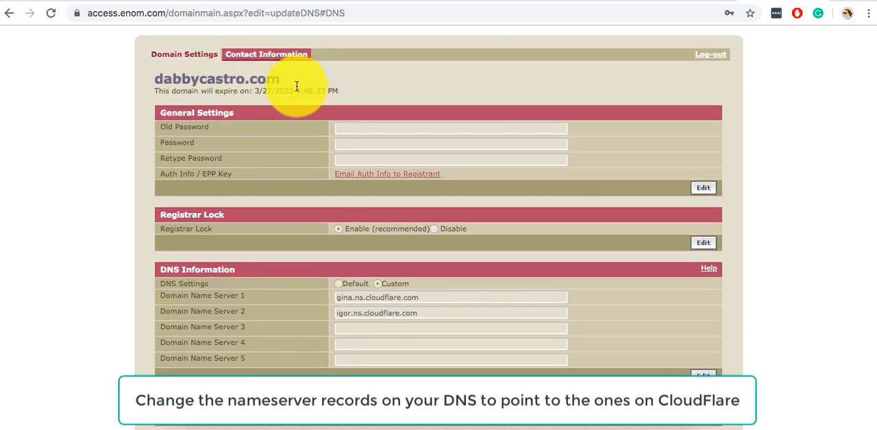
pyautogui.scroll(-1, 403, 311)
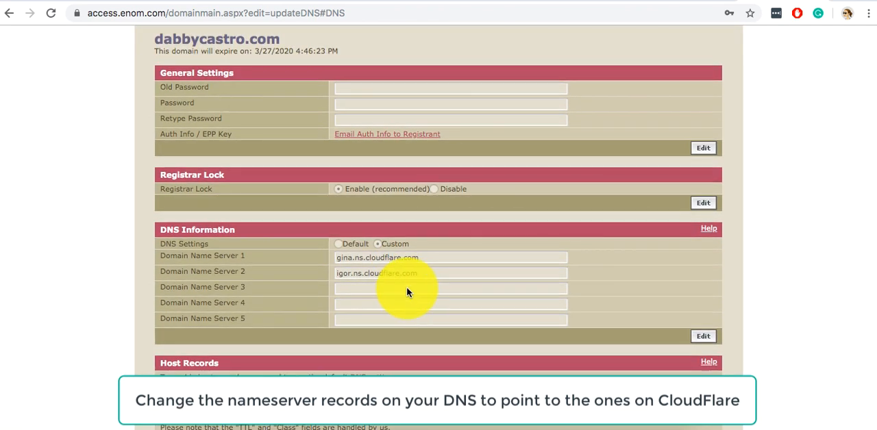
# Return to Cloudflare's nameserver instructions and mark the change as done so the nameservers are checked.
pyautogui.click(693, 1)
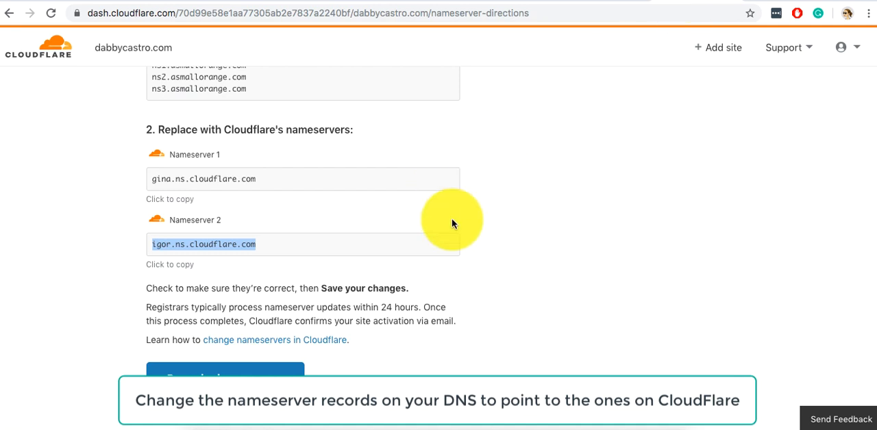
pyautogui.click(485, 242)
pyautogui.scroll(-1, 264, 288)
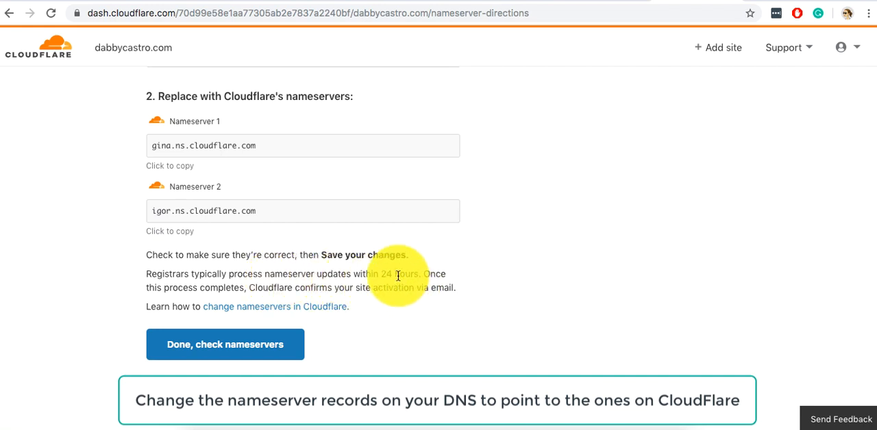
pyautogui.click(213, 350)
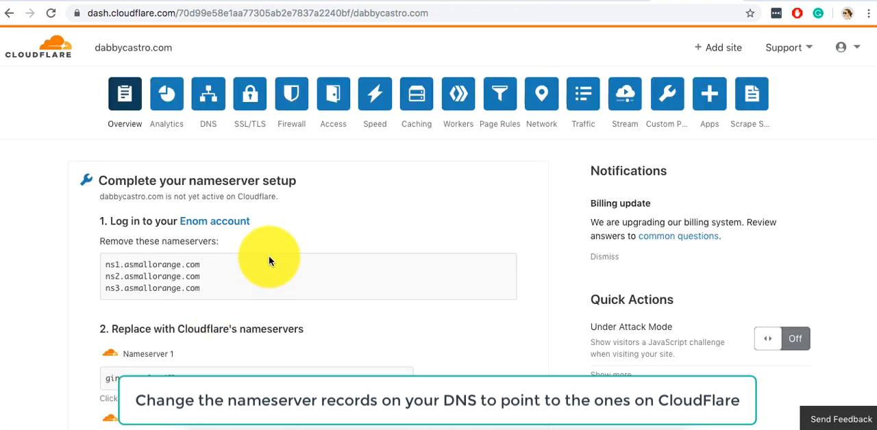
# Review the rest of Cloudflare's nameserver instructions, request an immediate nameserver re-check and read the resulting notice.
pyautogui.scroll(-5, 269, 260)
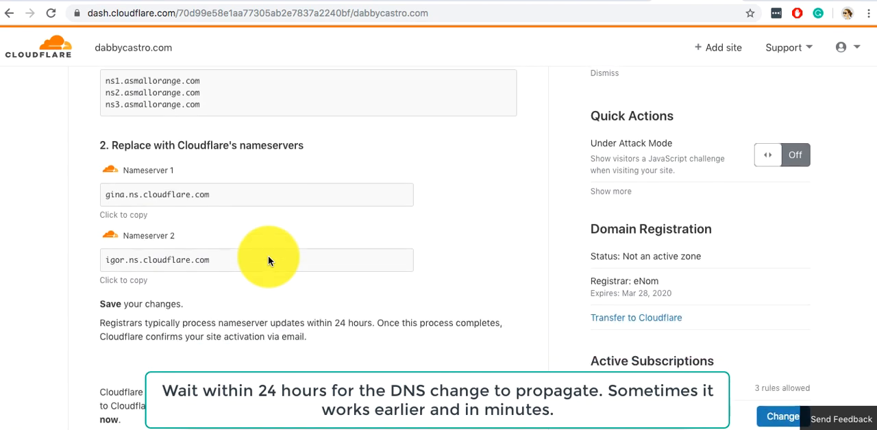
pyautogui.scroll(-3, 268, 261)
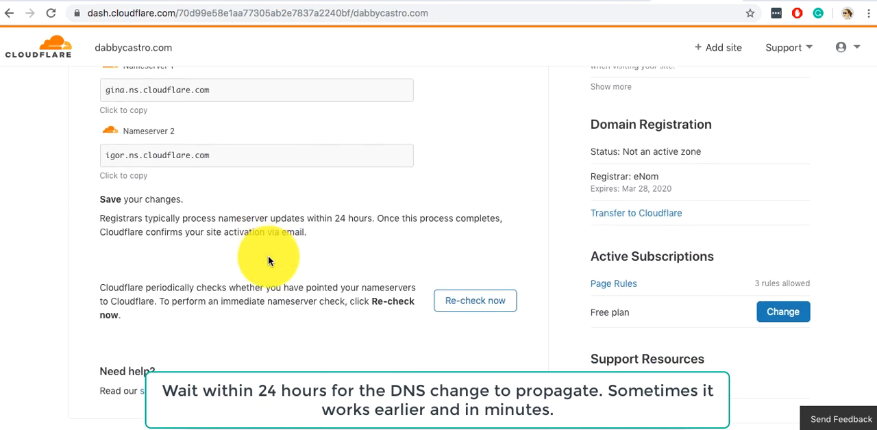
pyautogui.scroll(1, 268, 260)
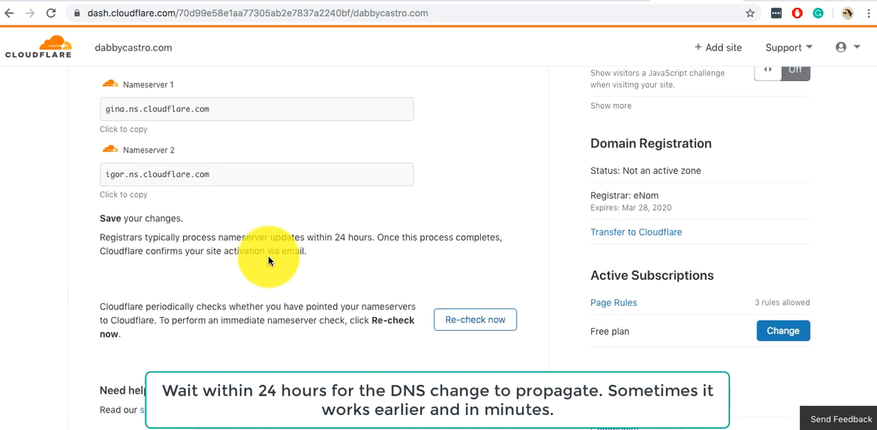
pyautogui.scroll(-1, 268, 255)
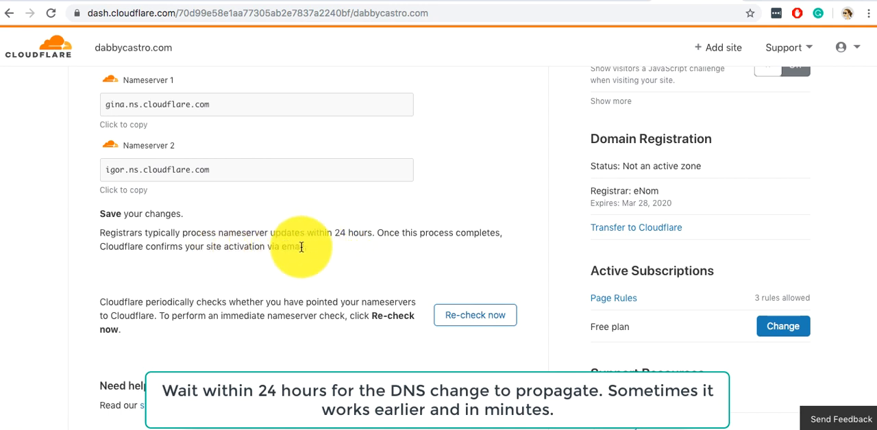
pyautogui.scroll(1, 299, 246)
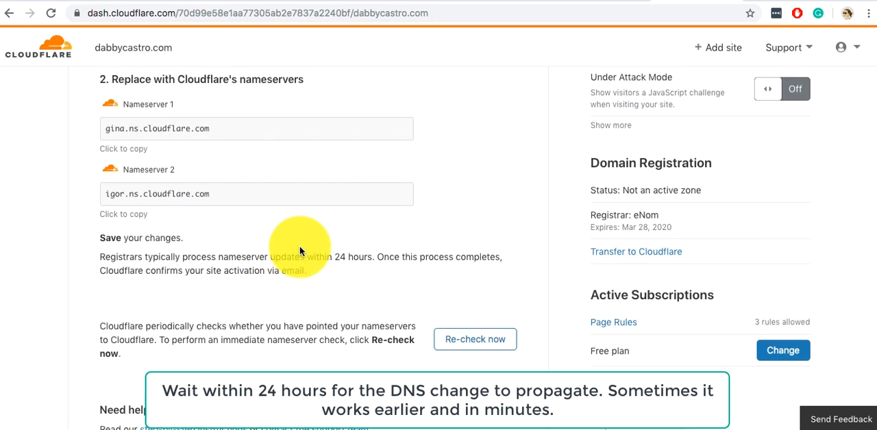
pyautogui.scroll(-1, 299, 246)
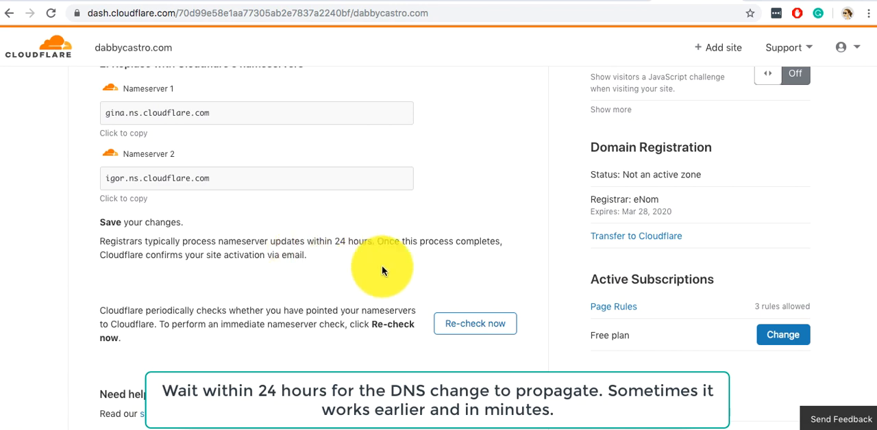
pyautogui.click(471, 335)
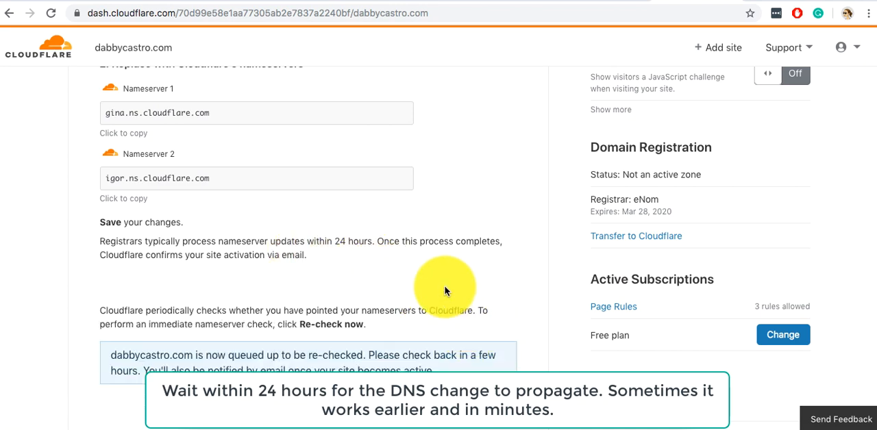
pyautogui.scroll(-1, 445, 291)
pyautogui.scroll(-2, 445, 291)
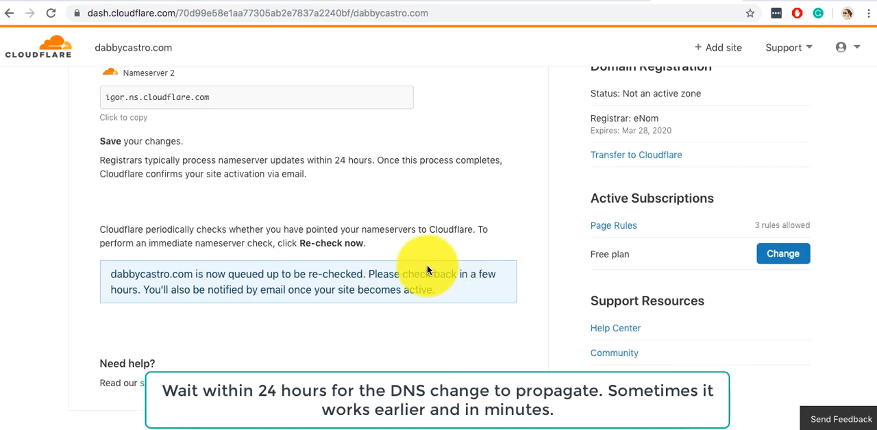
pyautogui.scroll(-1, 427, 265)
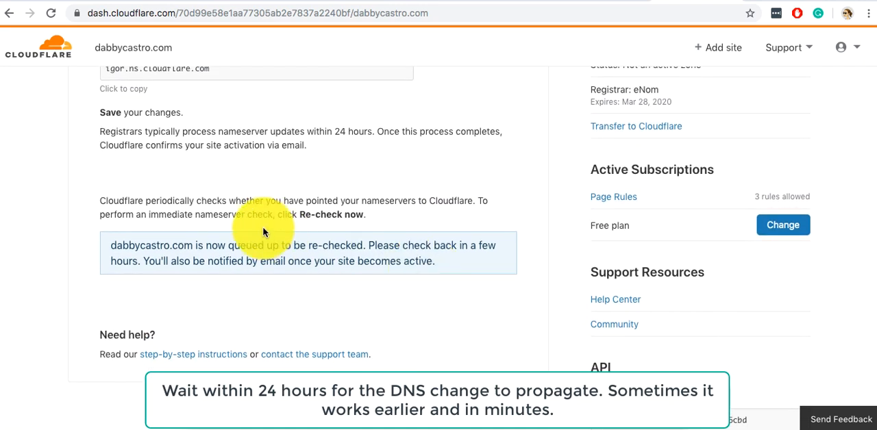
pyautogui.scroll(8, 299, 259)
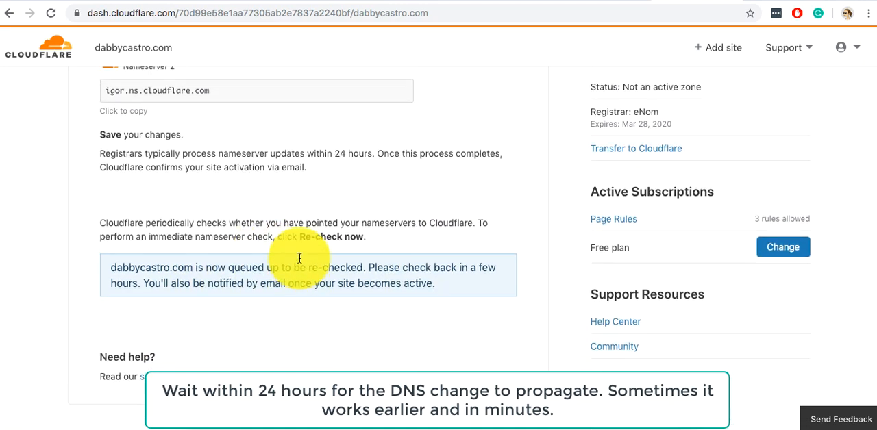
pyautogui.scroll(3, 298, 262)
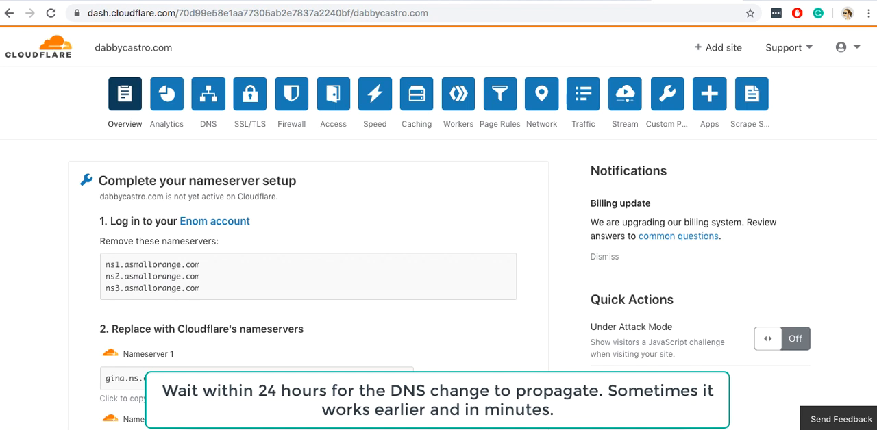
# Open the Cloudflare account's website list to check the site's status and return to the site's overview.
pyautogui.click(483, 1)
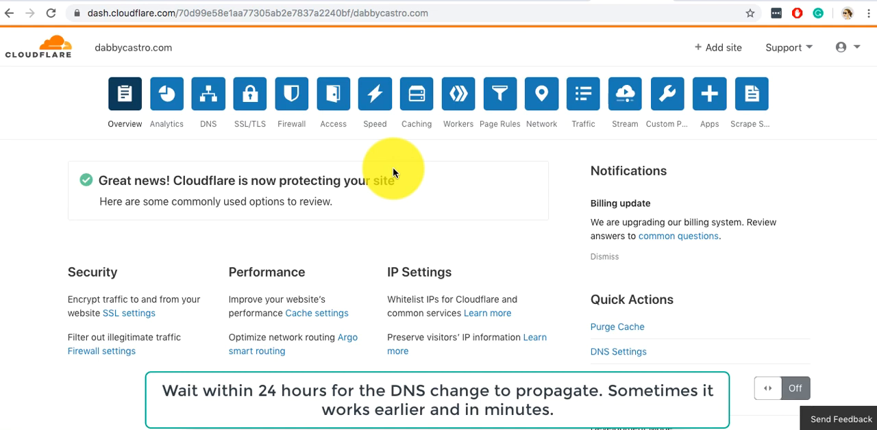
pyautogui.click(47, 60)
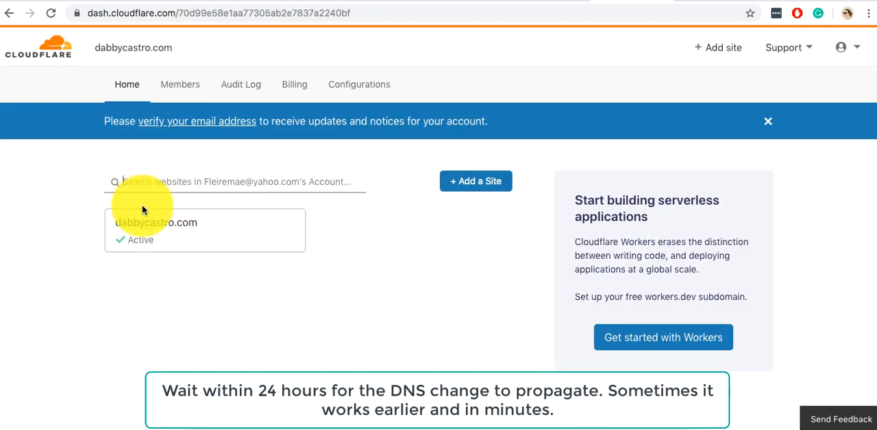
pyautogui.click(179, 237)
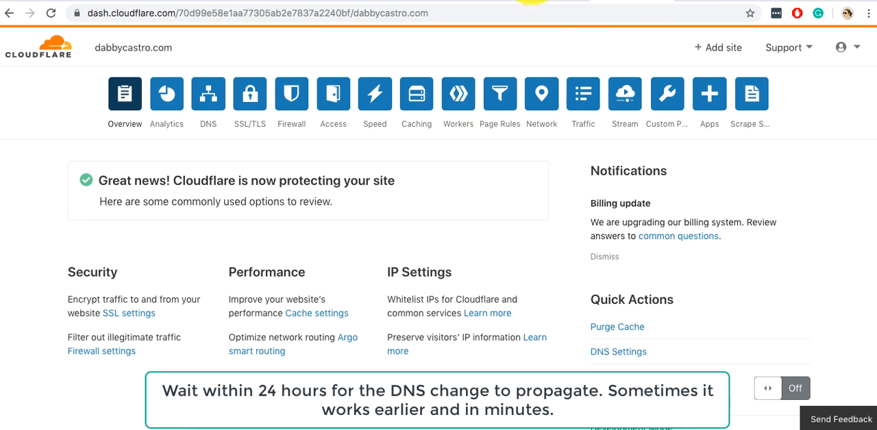
pyautogui.click(483, 2)
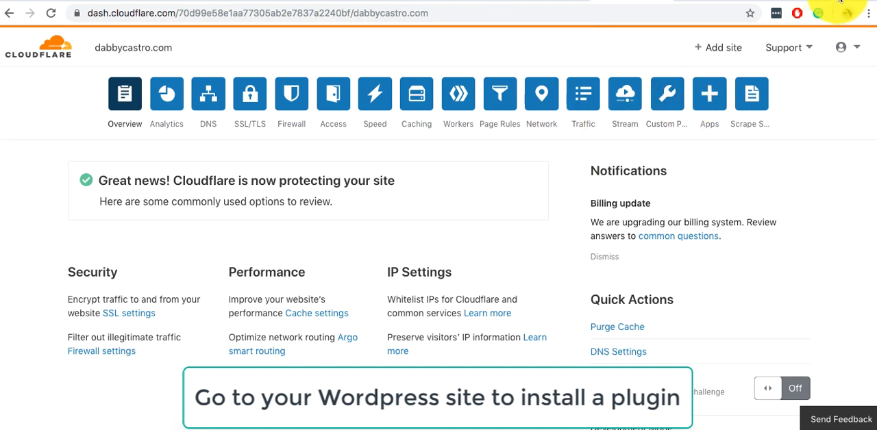
# Open the site's WordPress admin address (/wp-admin) in a new browser tab.
pyautogui.hotkey('ctrl', 't')
pyautogui.write('dabbycastro.com')
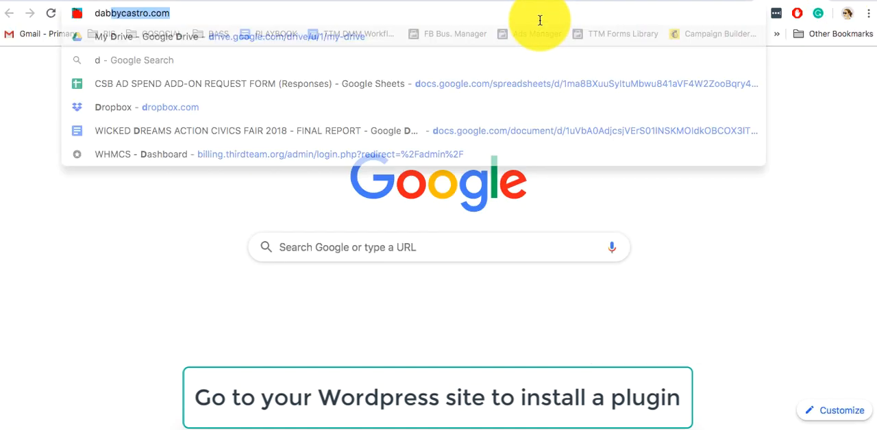
pyautogui.press('Right')
pyautogui.write('/wp')
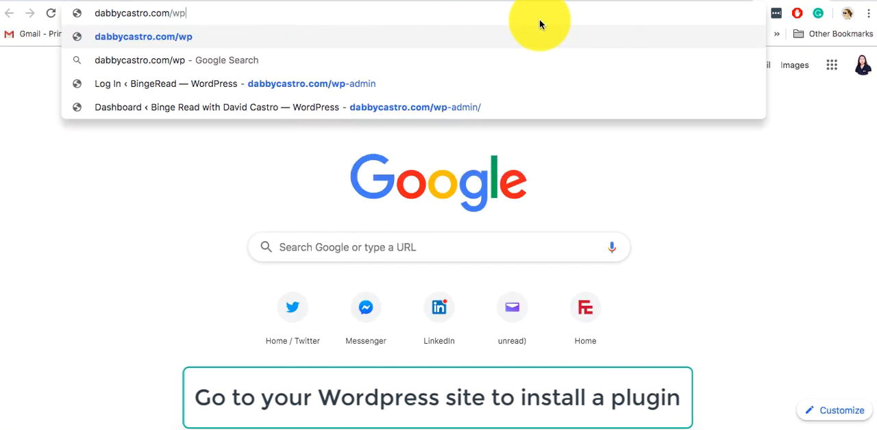
pyautogui.press('Down')
pyautogui.press('Down')
pyautogui.press('Return')
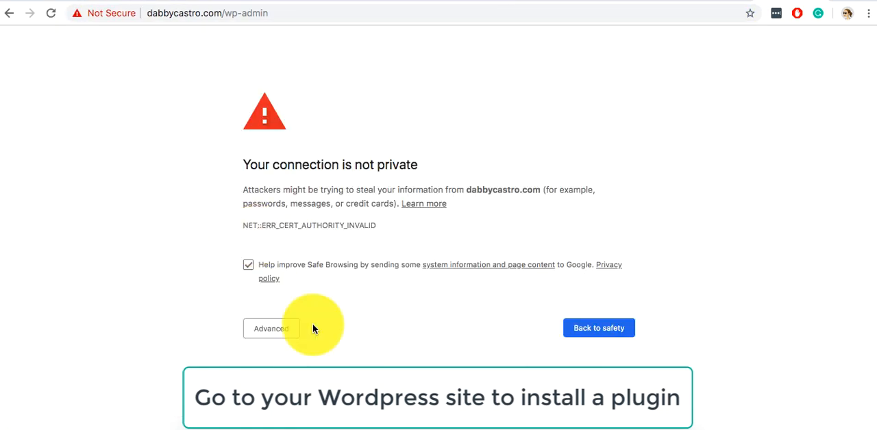
# Bypass the browser's certificate warning and proceed to the WordPress login page.
pyautogui.click(286, 336)
pyautogui.scroll(-1, 287, 336)
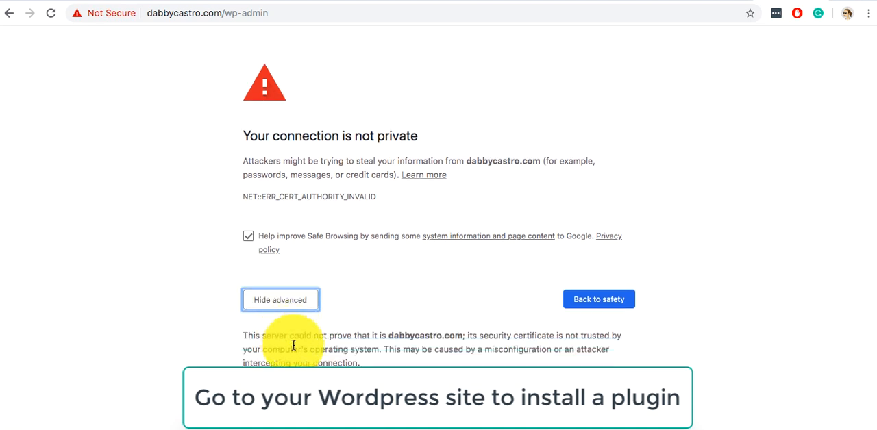
pyautogui.click(300, 391)
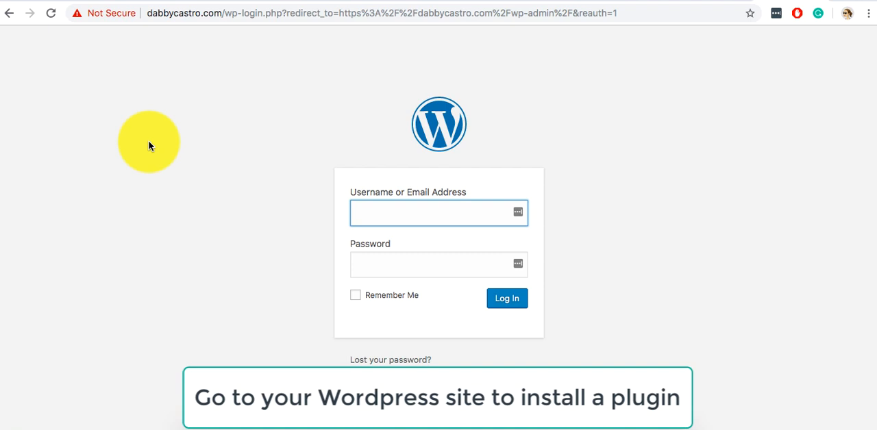
# Log in to WordPress with the administrator's saved username and the account password.
pyautogui.click(378, 207)
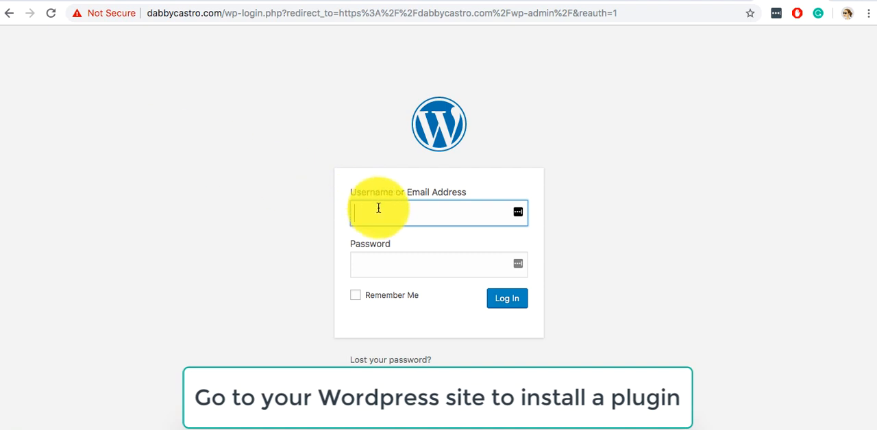
pyautogui.click(378, 208)
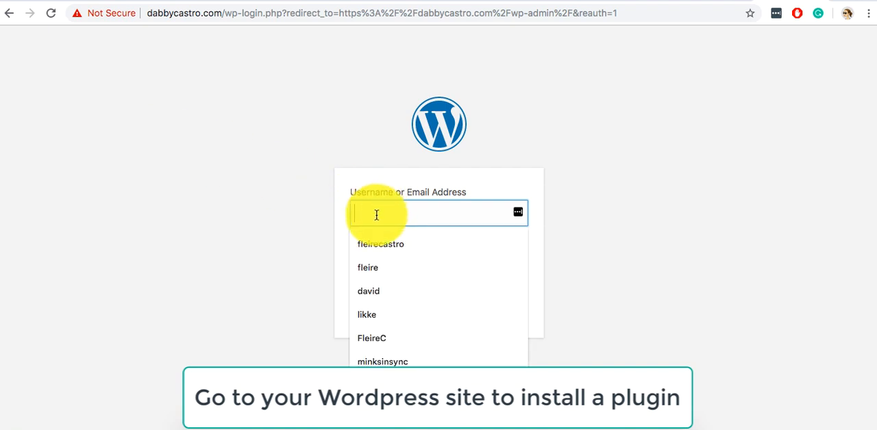
pyautogui.click(375, 299)
pyautogui.click(382, 274)
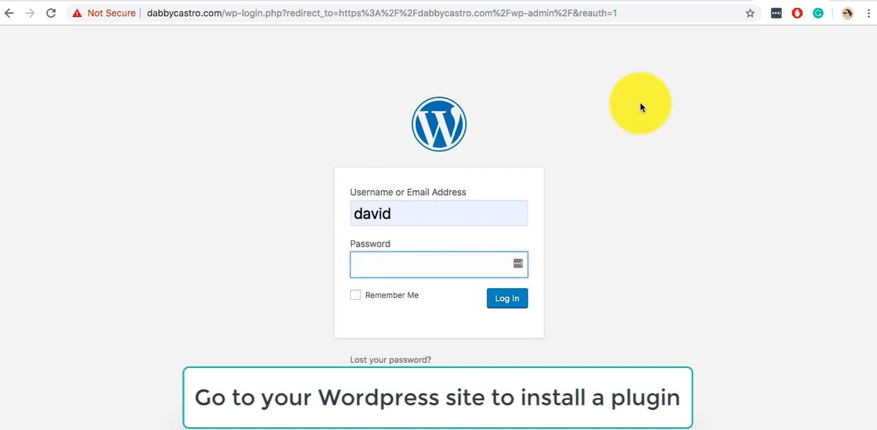
pyautogui.click(492, 0)
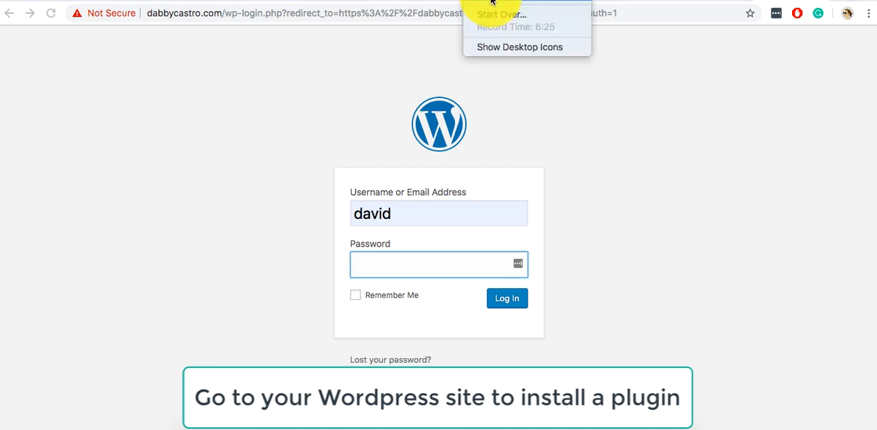
pyautogui.click(491, 1)
pyautogui.hotkey('ctrl', 'v')
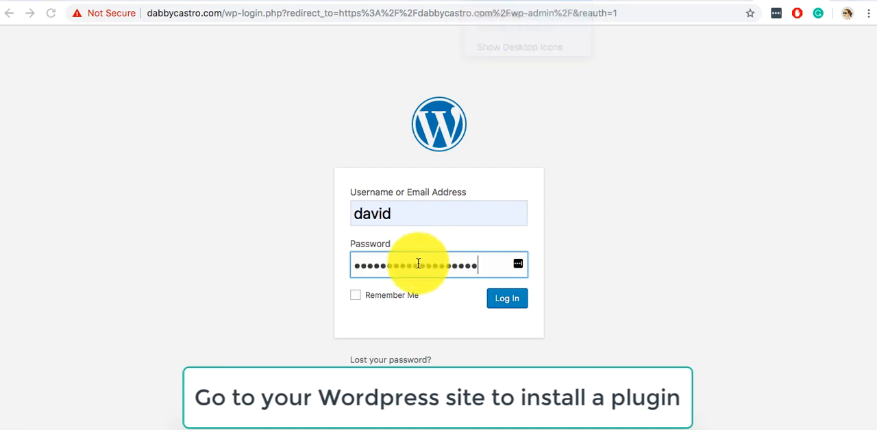
pyautogui.click(392, 296)
pyautogui.click(504, 300)
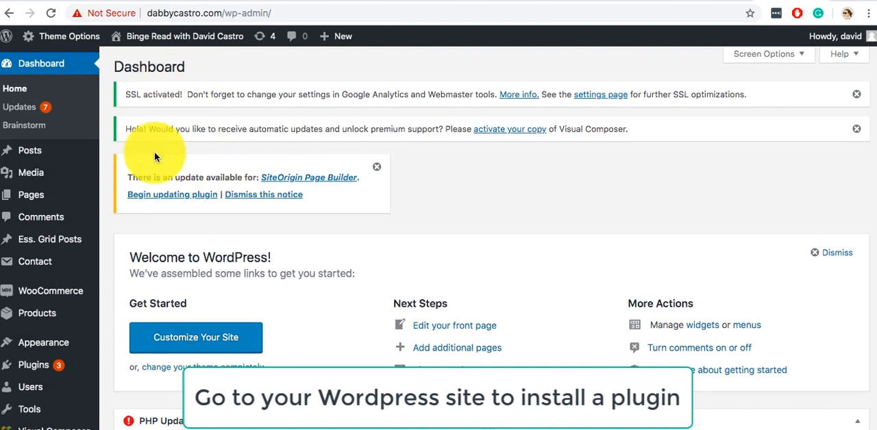
# Go to the page for adding new WordPress plugins and search for "flexible ssl".
pyautogui.scroll(-3, 154, 157)
pyautogui.moveTo(74, 259)
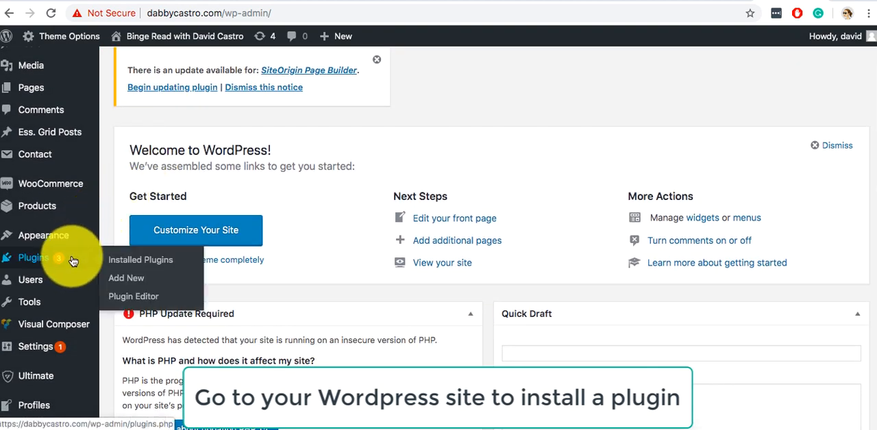
pyautogui.click(125, 278)
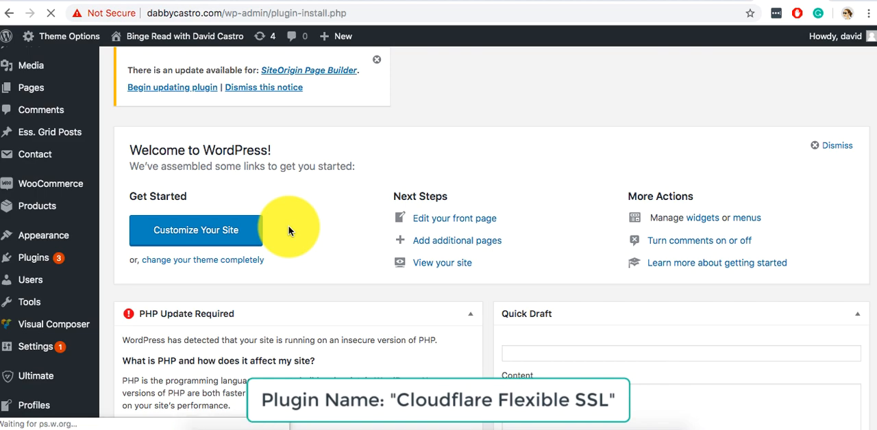
pyautogui.scroll(-3, 289, 231)
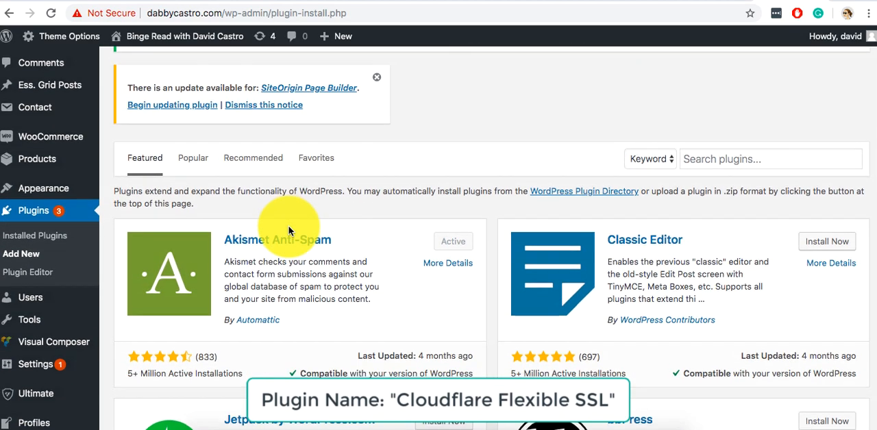
pyautogui.scroll(-1, 289, 230)
pyautogui.write('flexi')
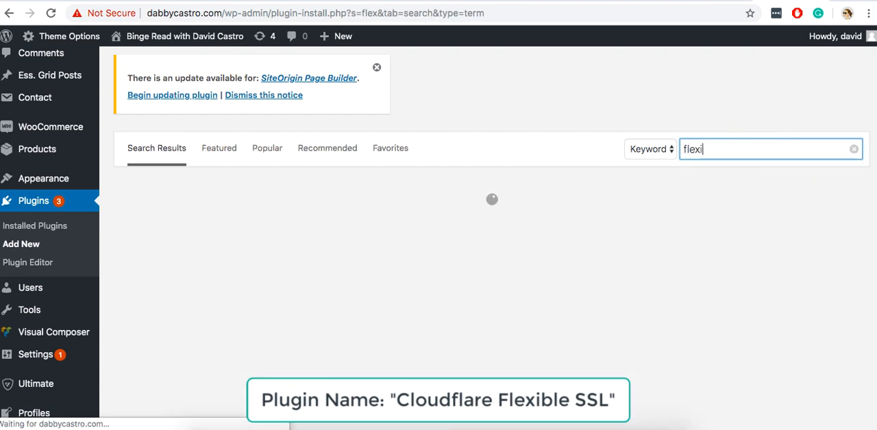
pyautogui.write('ble ssl')
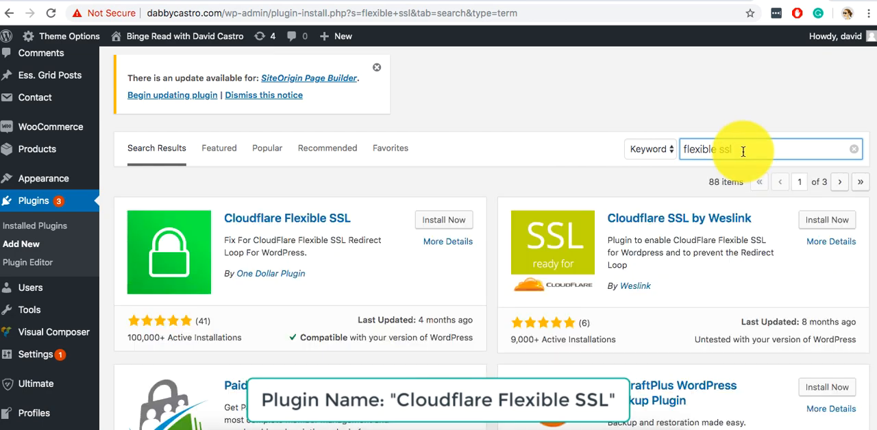
# Install and activate the Cloudflare Flexible SSL plugin by One Dollar Plugin.
pyautogui.scroll(-2, 448, 140)
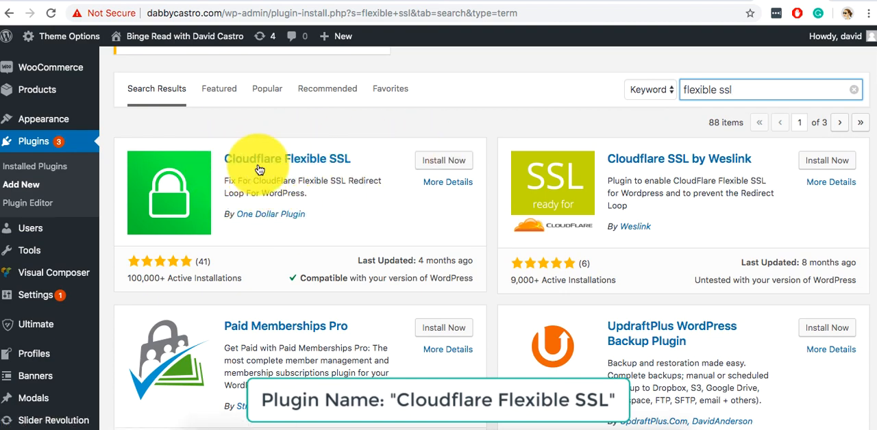
pyautogui.click(446, 164)
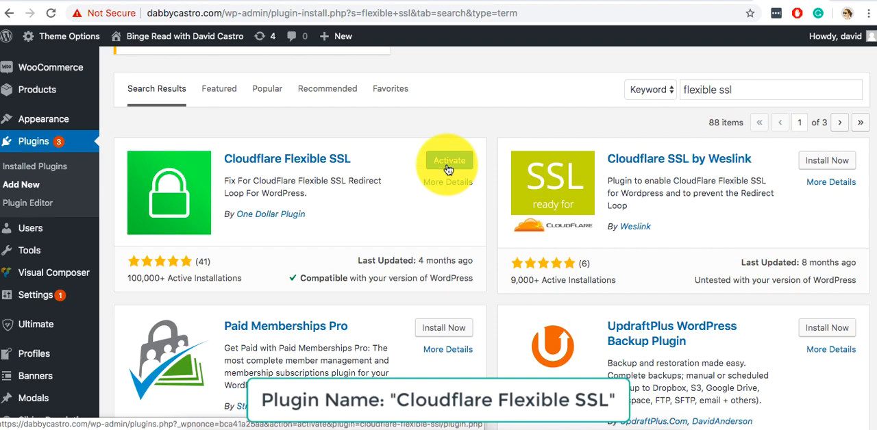
pyautogui.click(448, 161)
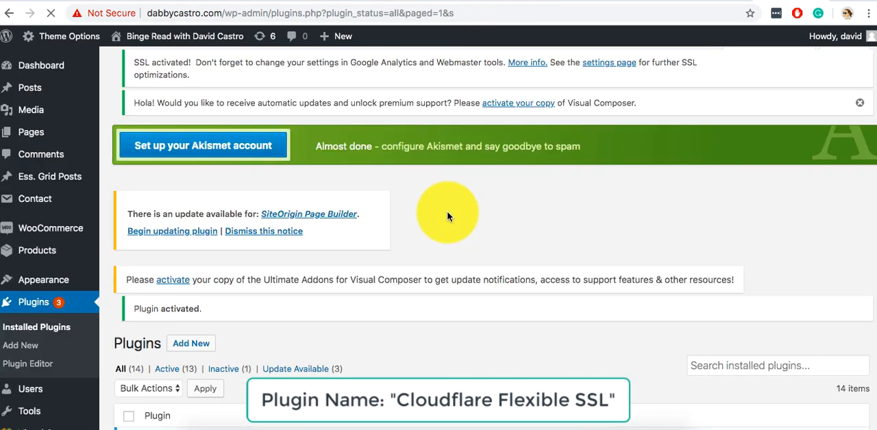
pyautogui.scroll(-3, 447, 216)
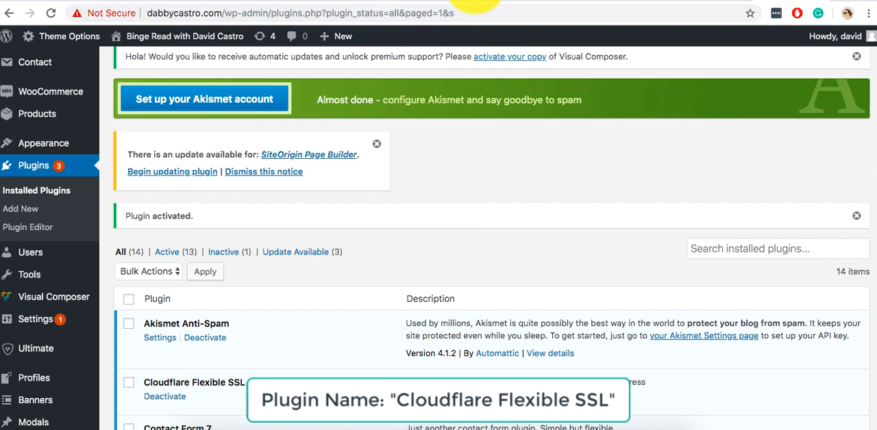
pyautogui.click(470, 1)
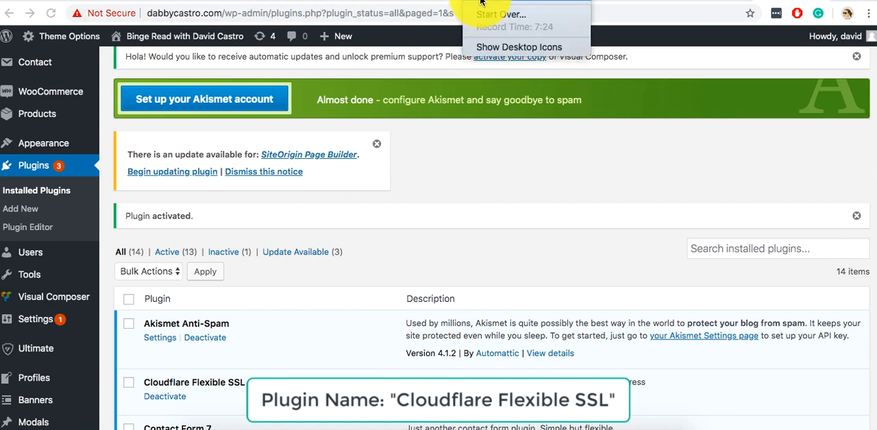
pyautogui.click(482, 201)
pyautogui.scroll(-2, 407, 304)
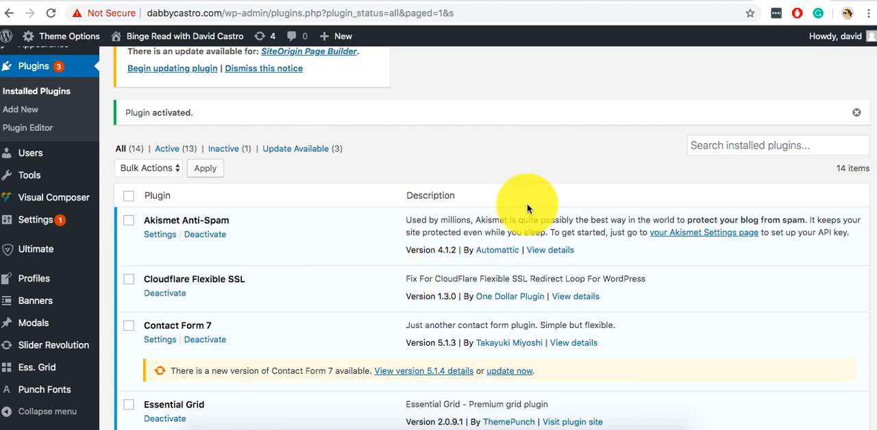
# Switch to the Cloudflare dashboard and turn on Always Use HTTPS in the SSL/TLS settings of dabbycastro.com.
pyautogui.click(567, 1)
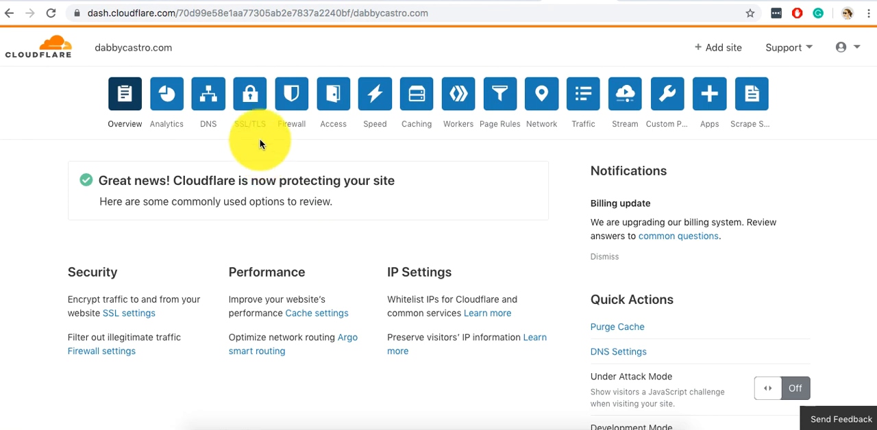
pyautogui.click(251, 107)
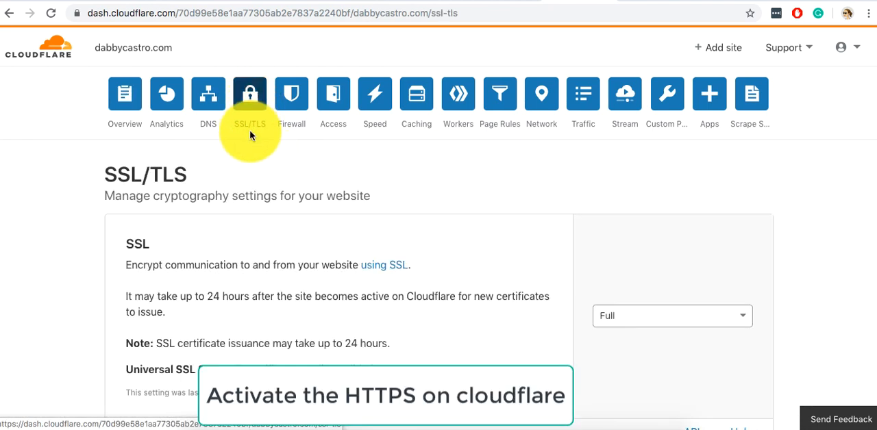
pyautogui.scroll(-10, 257, 209)
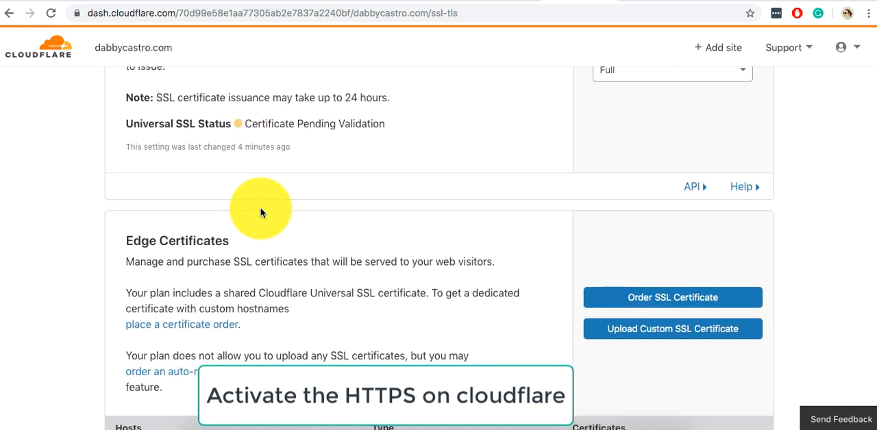
pyautogui.scroll(-10, 260, 212)
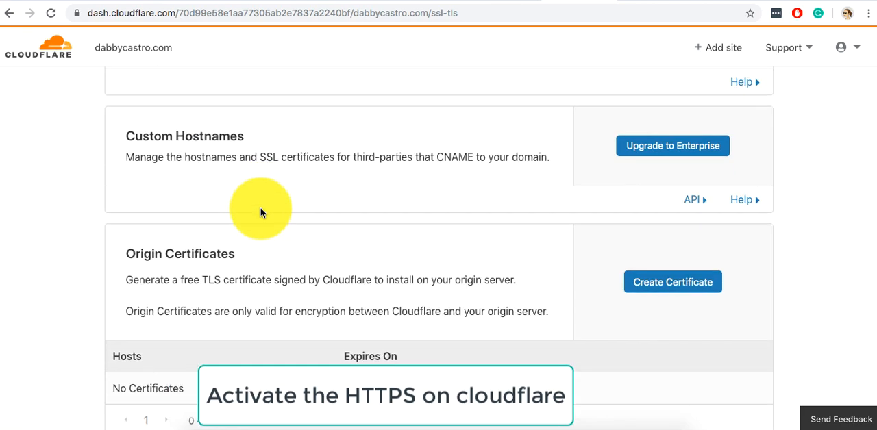
pyautogui.scroll(-4, 260, 212)
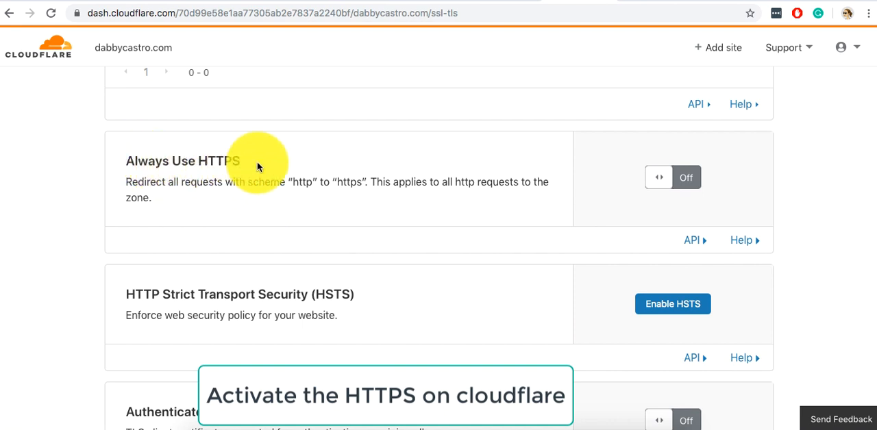
pyautogui.click(662, 180)
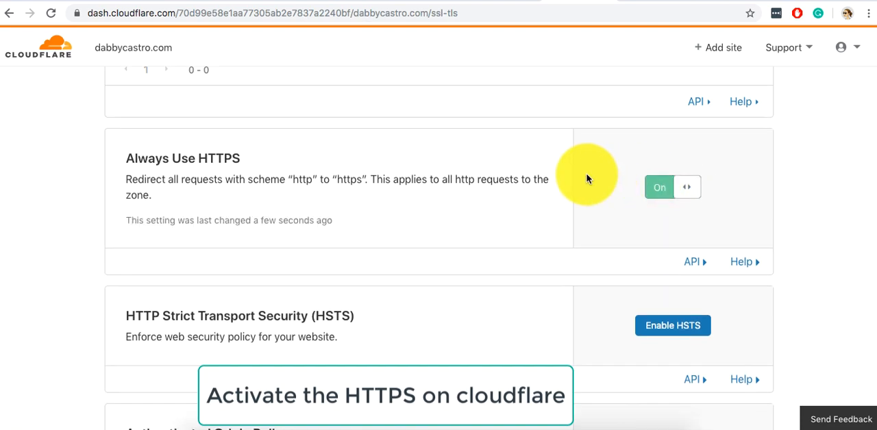
# Review the remaining SSL/TLS options down the page and check the Always Use HTTPS setting again.
pyautogui.scroll(-15, 586, 179)
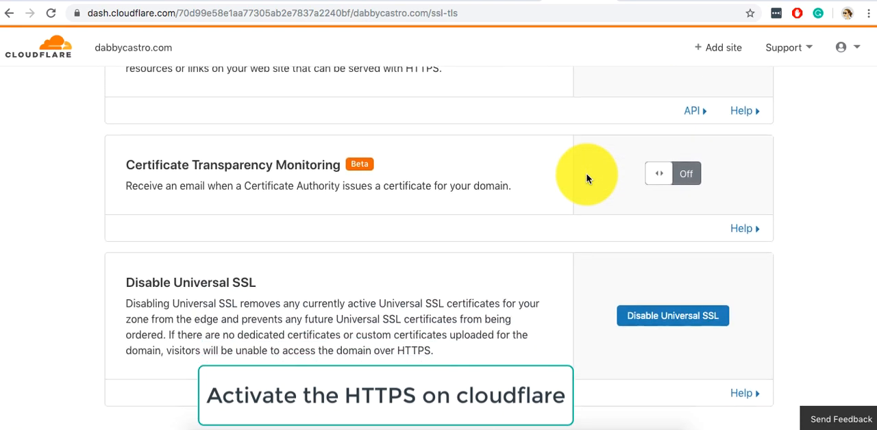
pyautogui.scroll(-4, 587, 179)
pyautogui.scroll(10, 587, 179)
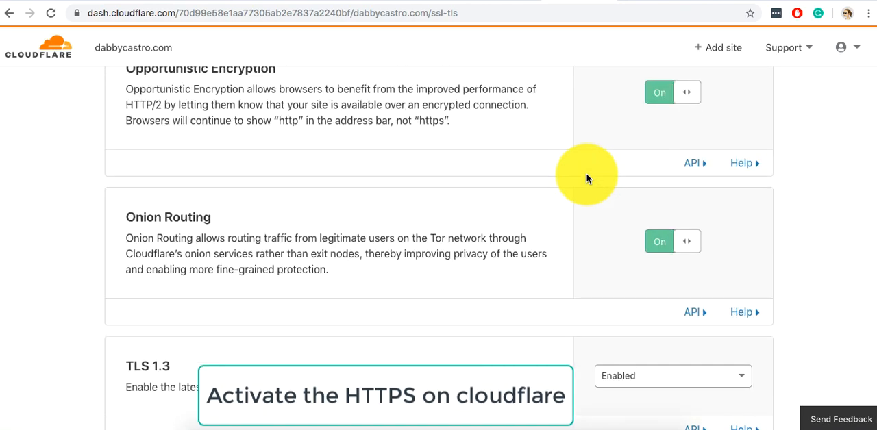
pyautogui.scroll(5, 586, 179)
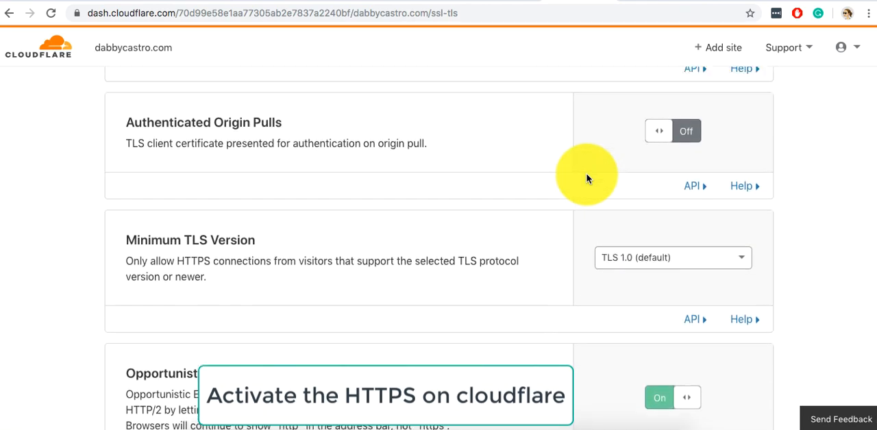
pyautogui.scroll(1, 587, 179)
pyautogui.scroll(5, 586, 179)
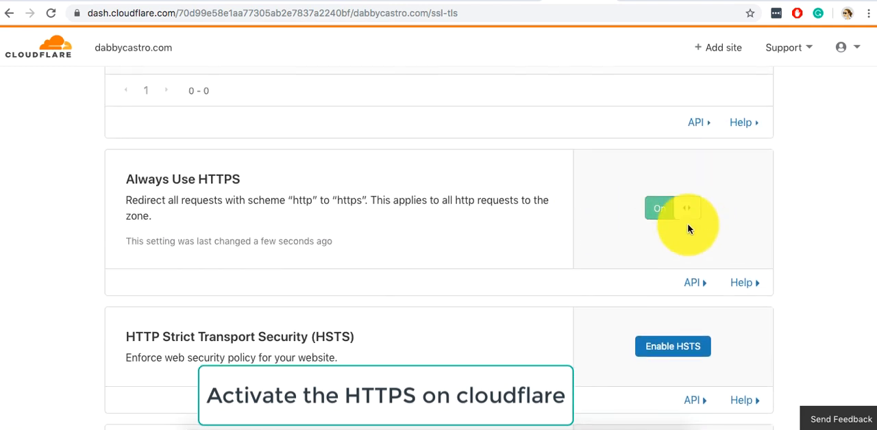
pyautogui.click(671, 212)
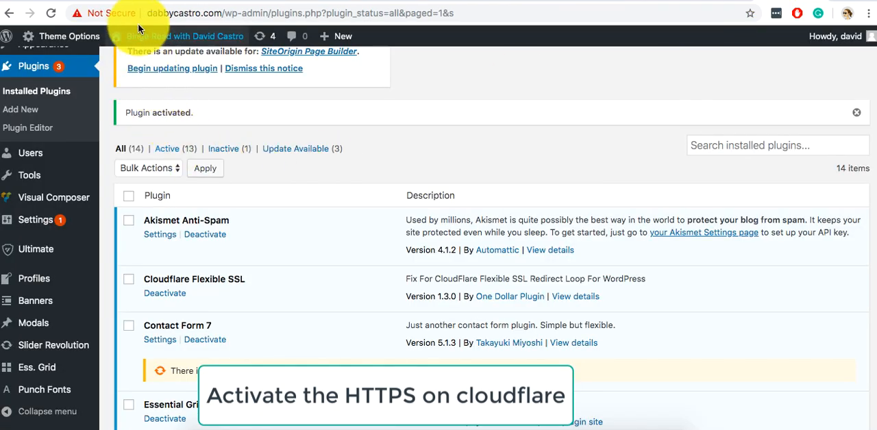
# Check the connection details of the WordPress admin site, and visit and reload the live site.
pyautogui.click(120, 17)
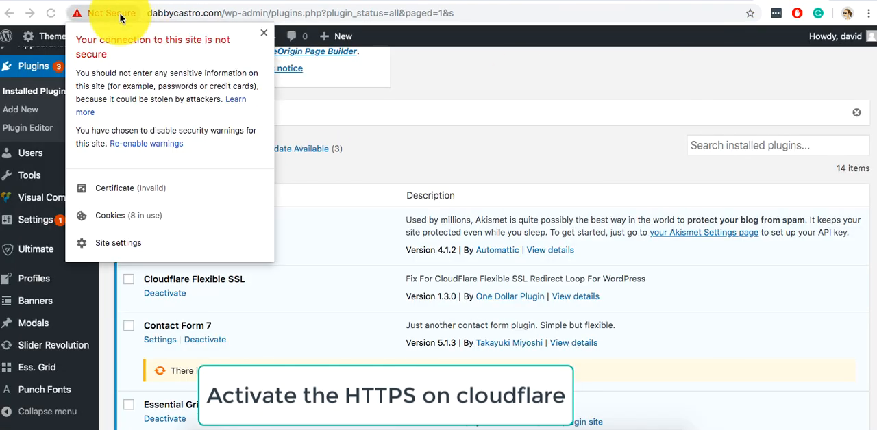
pyautogui.click(121, 18)
pyautogui.moveTo(147, 34)
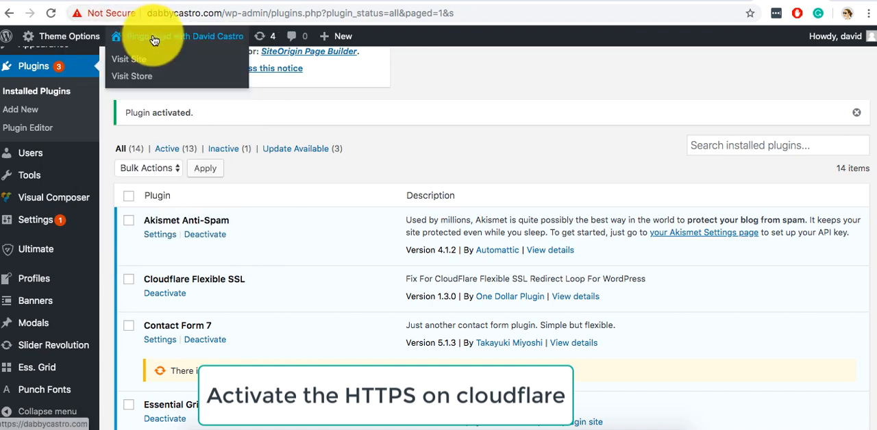
pyautogui.click(150, 60)
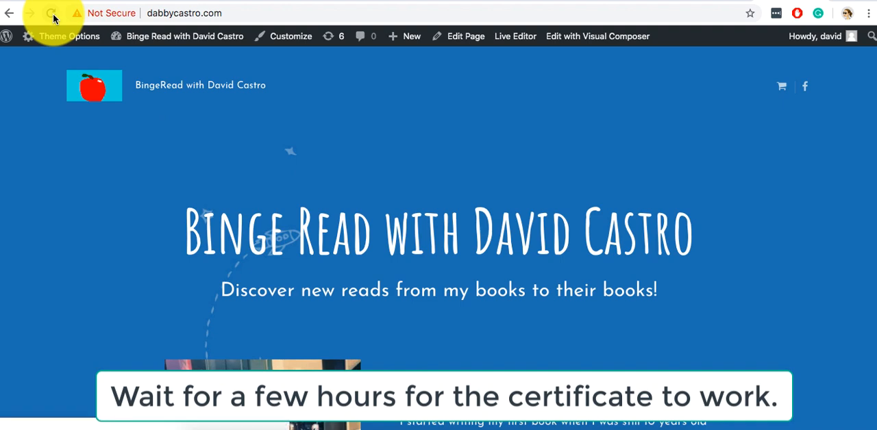
pyautogui.click(52, 15)
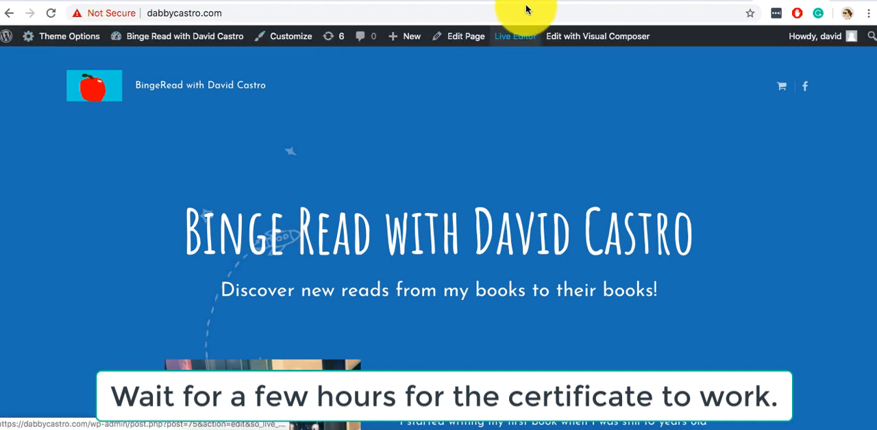
pyautogui.click(474, 0)
pyautogui.click(484, 1)
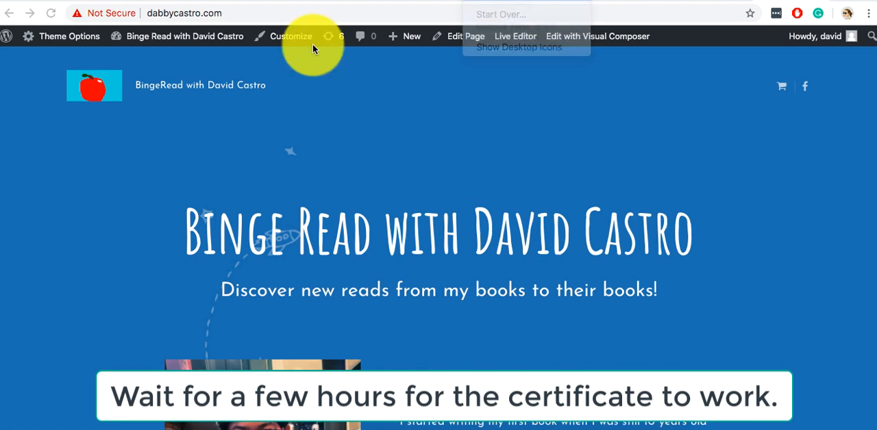
pyautogui.click(218, 82)
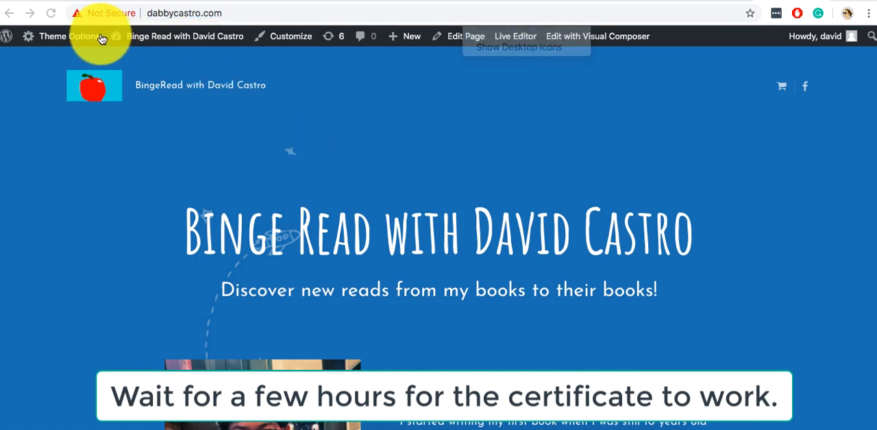
# Reload the live homepage and check its connection security information.
pyautogui.click(54, 14)
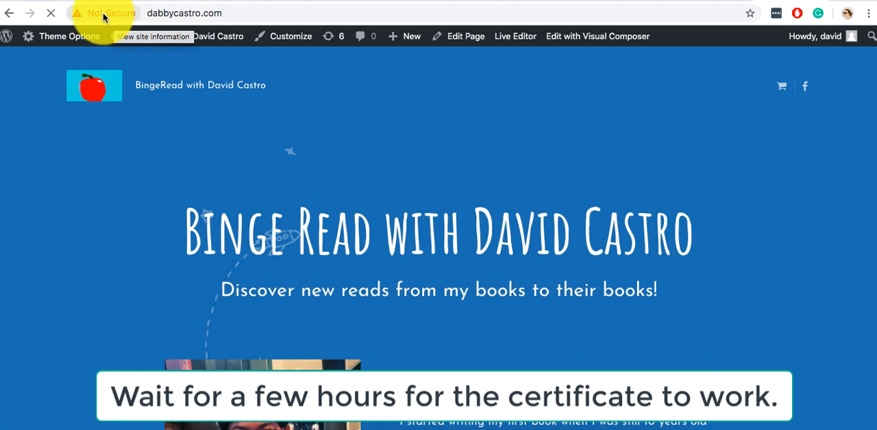
pyautogui.click(104, 15)
pyautogui.click(417, 111)
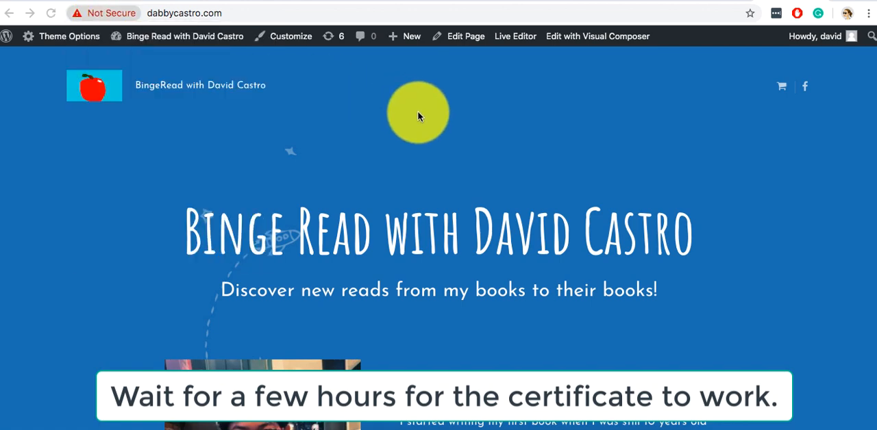
# Return to Cloudflare's SSL/TLS page and read the note on how long new certificates take to issue.
pyautogui.click(561, 2)
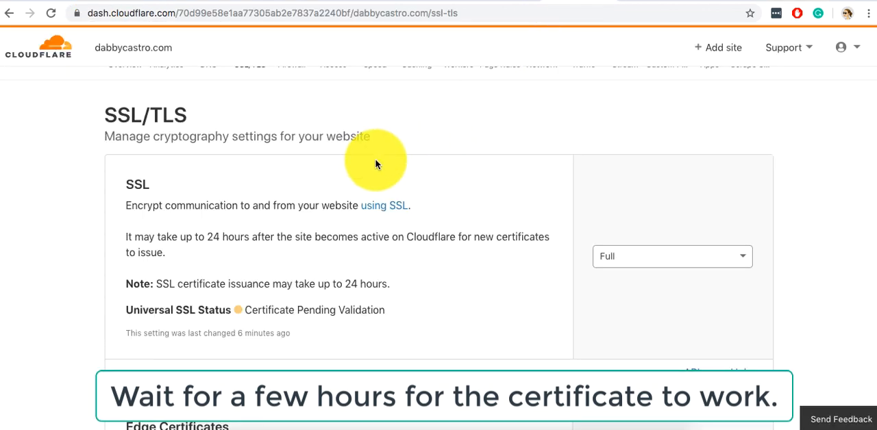
pyautogui.scroll(1, 374, 163)
pyautogui.scroll(1, 375, 164)
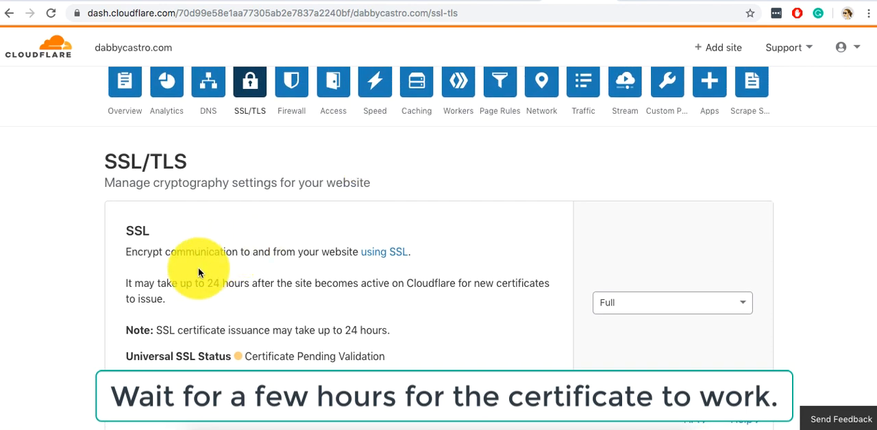
pyautogui.scroll(-1, 148, 279)
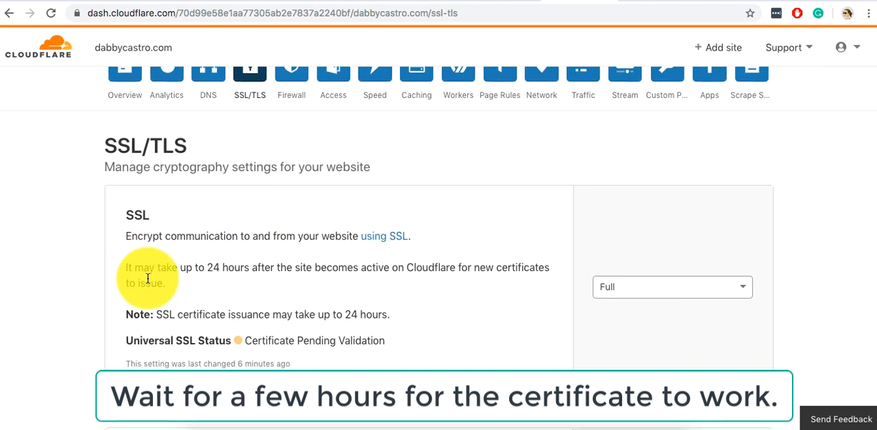
pyautogui.moveTo(133, 263); pyautogui.dragTo(167, 280)
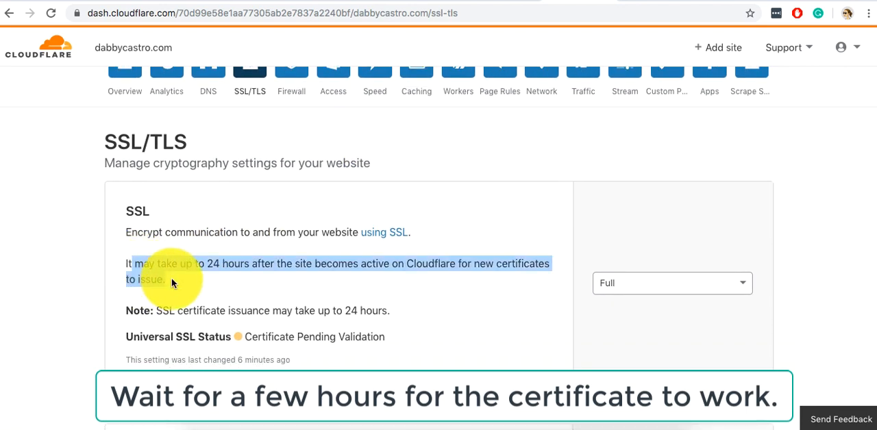
pyautogui.click(171, 278)
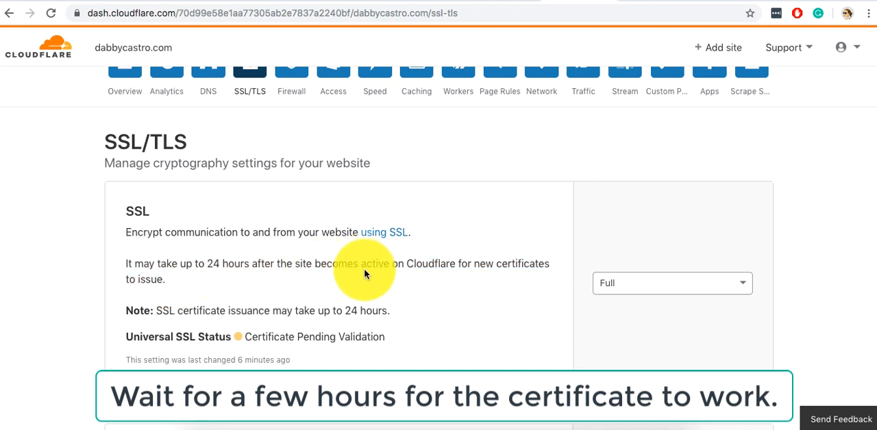
pyautogui.moveTo(166, 279); pyautogui.dragTo(128, 262)
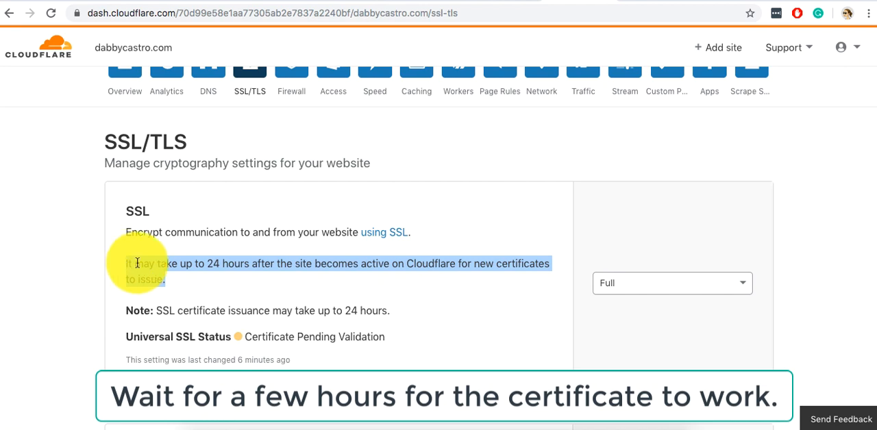
pyautogui.click(157, 270)
# Examine the Universal SSL Status of the site in the SSL section.
pyautogui.scroll(-1, 137, 274)
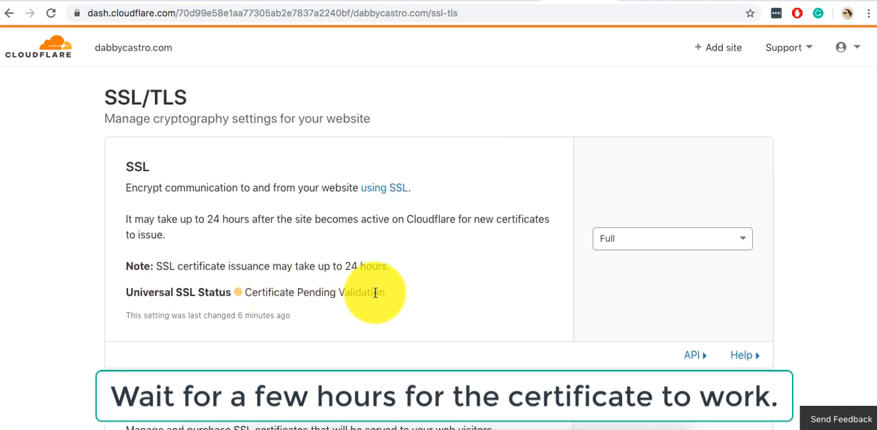
pyautogui.moveTo(384, 293); pyautogui.dragTo(245, 292)
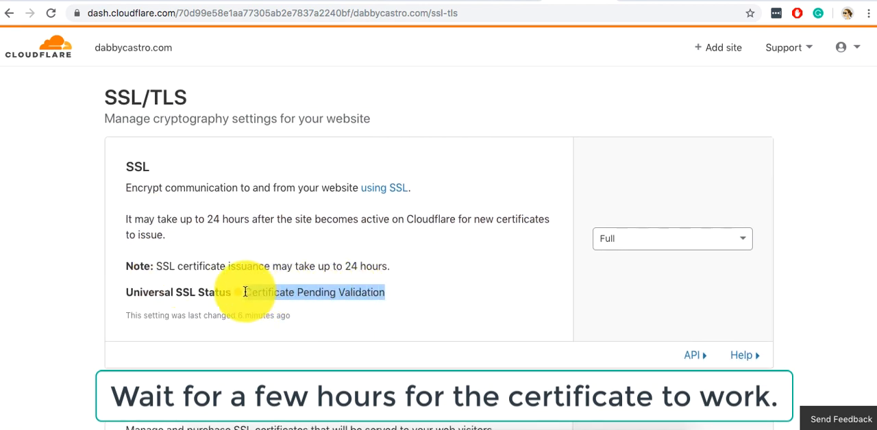
pyautogui.click(245, 292)
pyautogui.scroll(2, 244, 293)
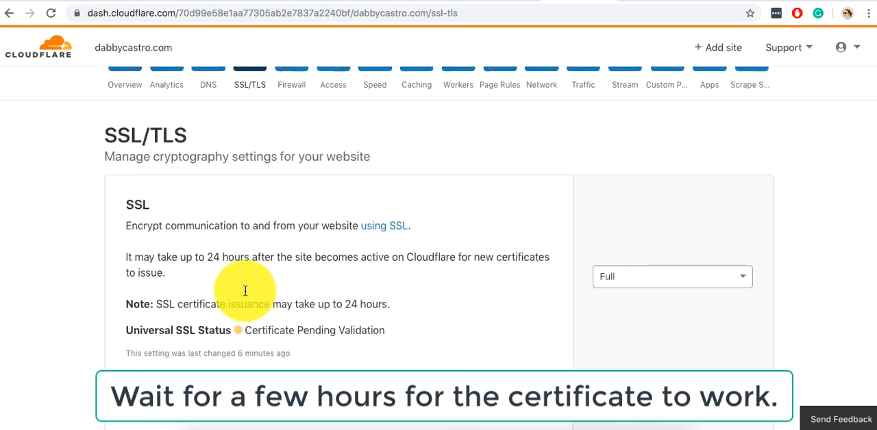
pyautogui.scroll(1, 245, 290)
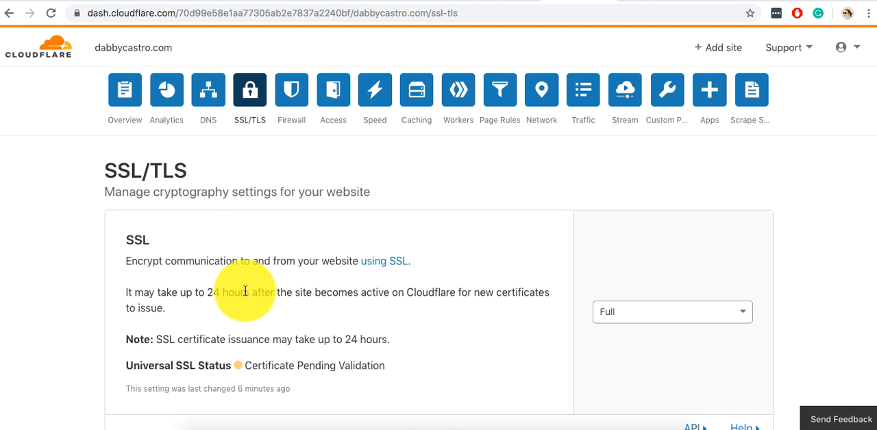
pyautogui.scroll(-1, 245, 292)
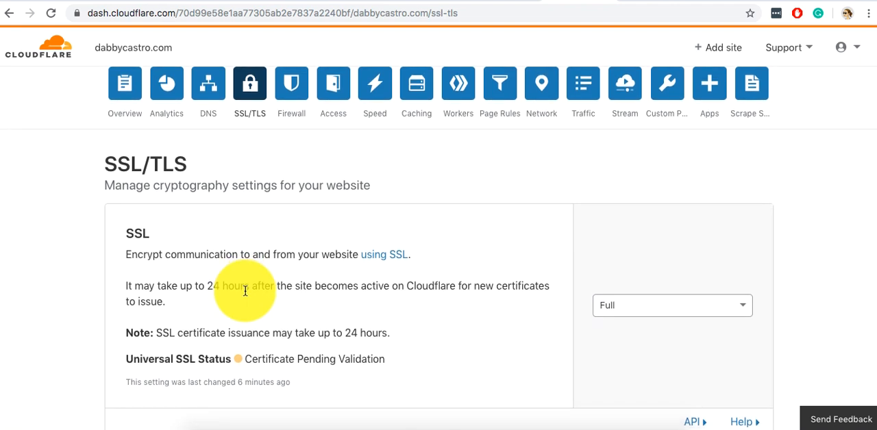
pyautogui.scroll(1, 244, 291)
pyautogui.scroll(-1, 245, 291)
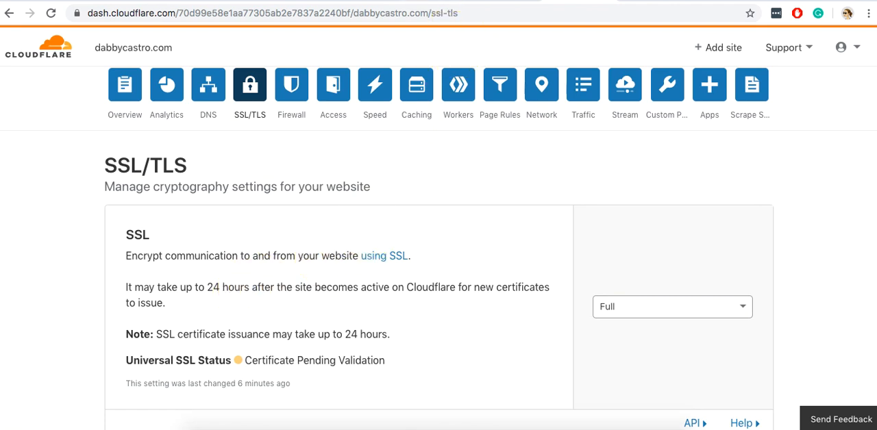
# Go back to the live dabbycastro.com homepage and reload it to check whether the certificate works.
pyautogui.click(468, 1)
pyautogui.click(436, 238)
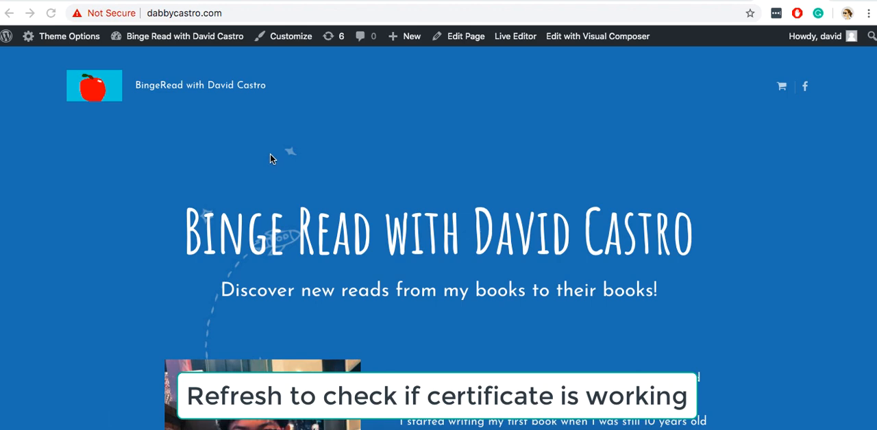
pyautogui.click(51, 13)
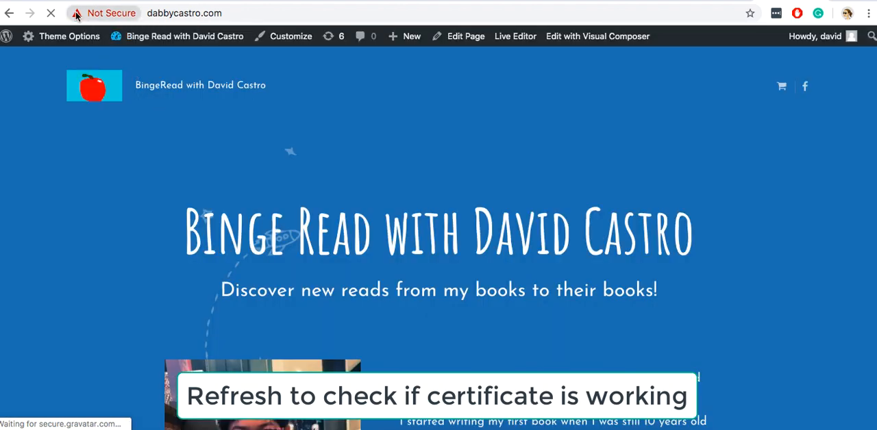
# Check the connection security information of the reloaded dabbycastro.com homepage.
pyautogui.click(106, 13)
pyautogui.click(44, 143)
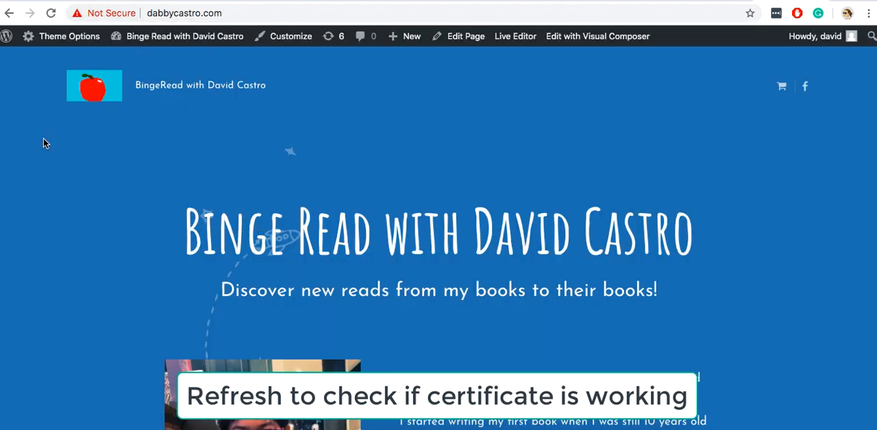
pyautogui.click(205, 19)
pyautogui.press('super+c')
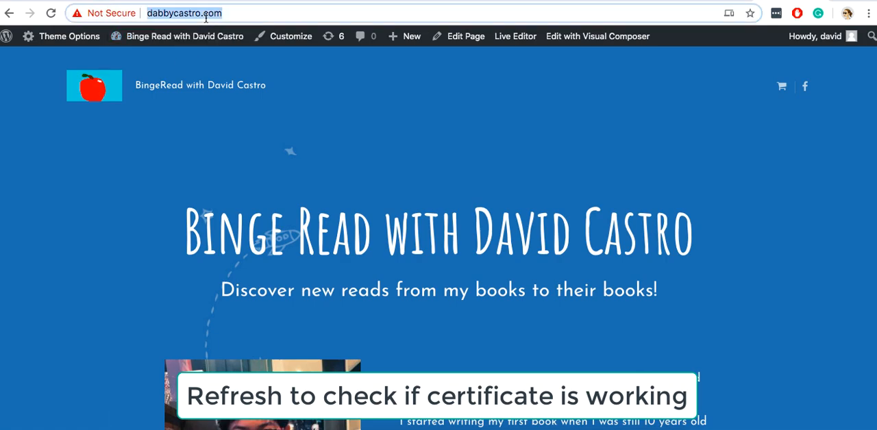
pyautogui.click(868, 13)
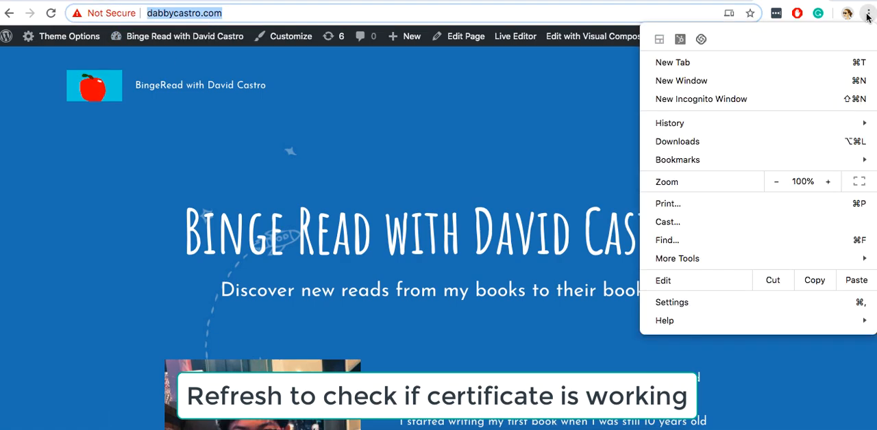
pyautogui.click(701, 99)
pyautogui.press('super+v')
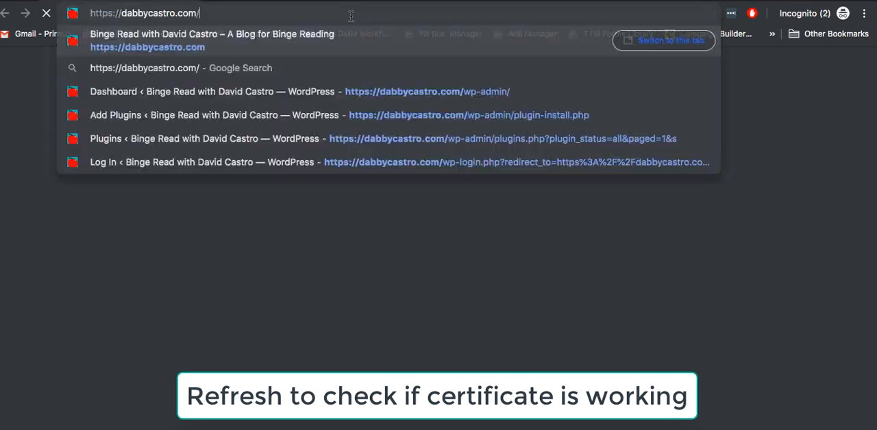
pyautogui.press('Return')
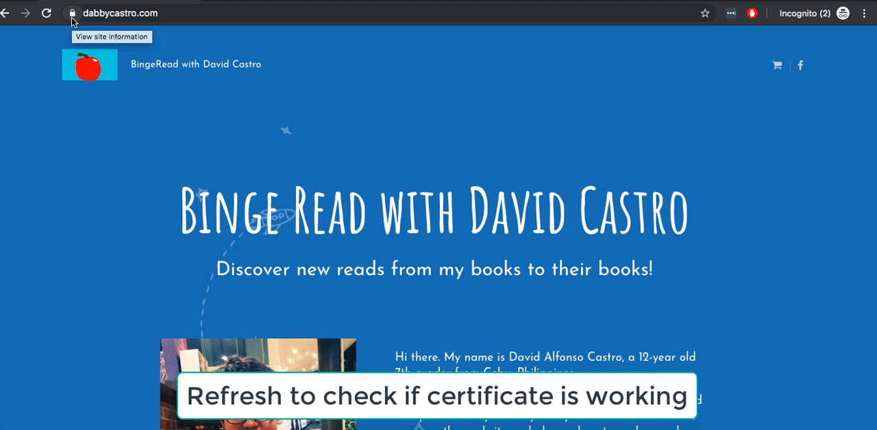
pyautogui.click(72, 14)
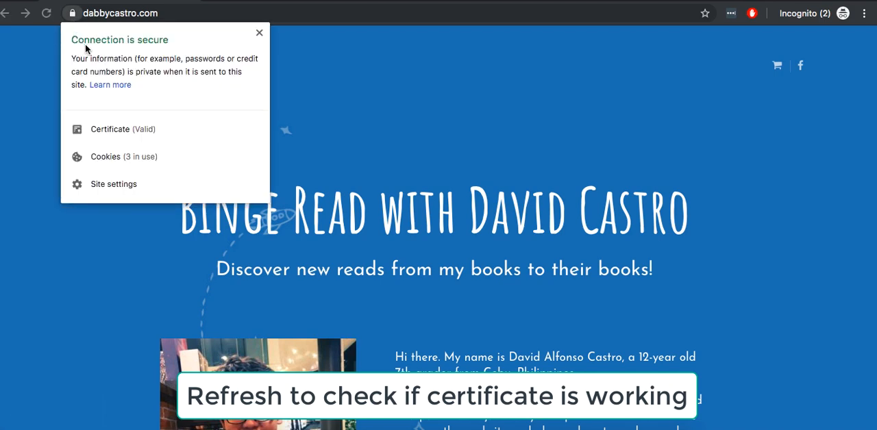
pyautogui.click(258, 35)
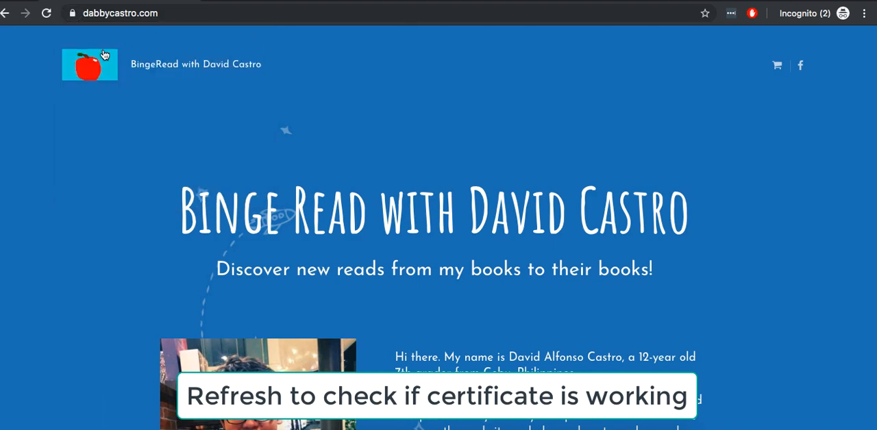